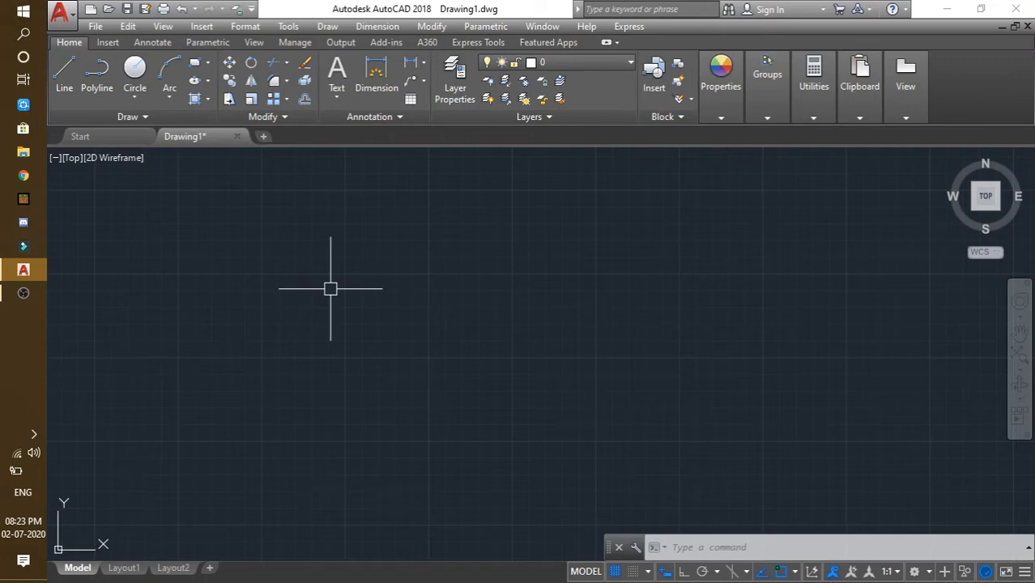
click(62, 90)
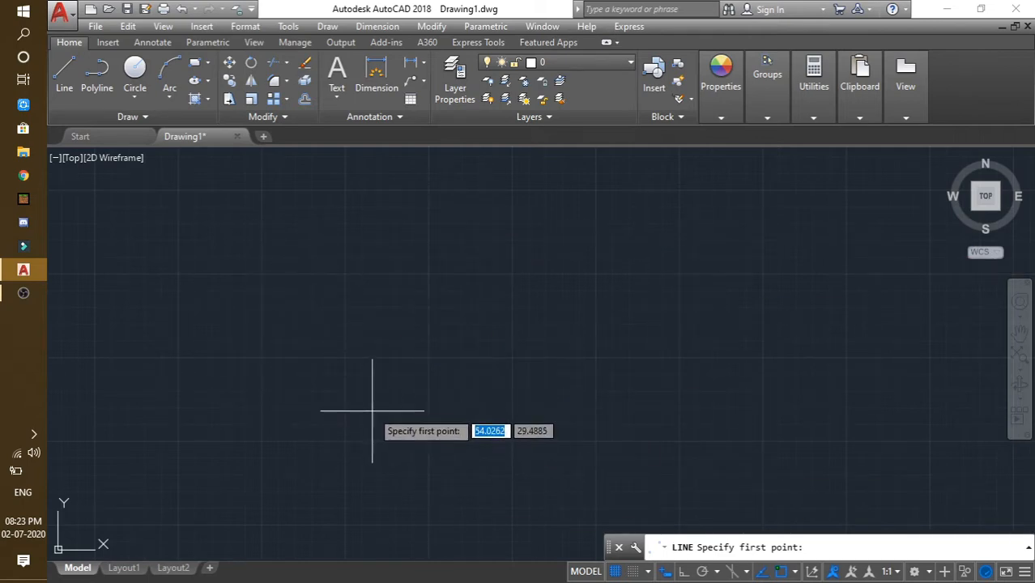
click(393, 338)
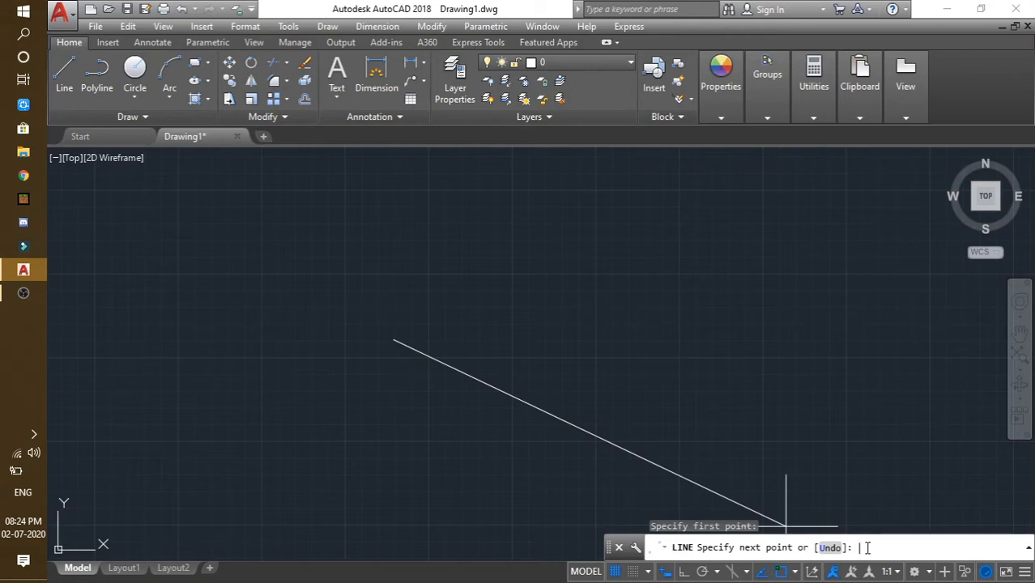
text(@)
text(10,)
text(0)
key(Return)
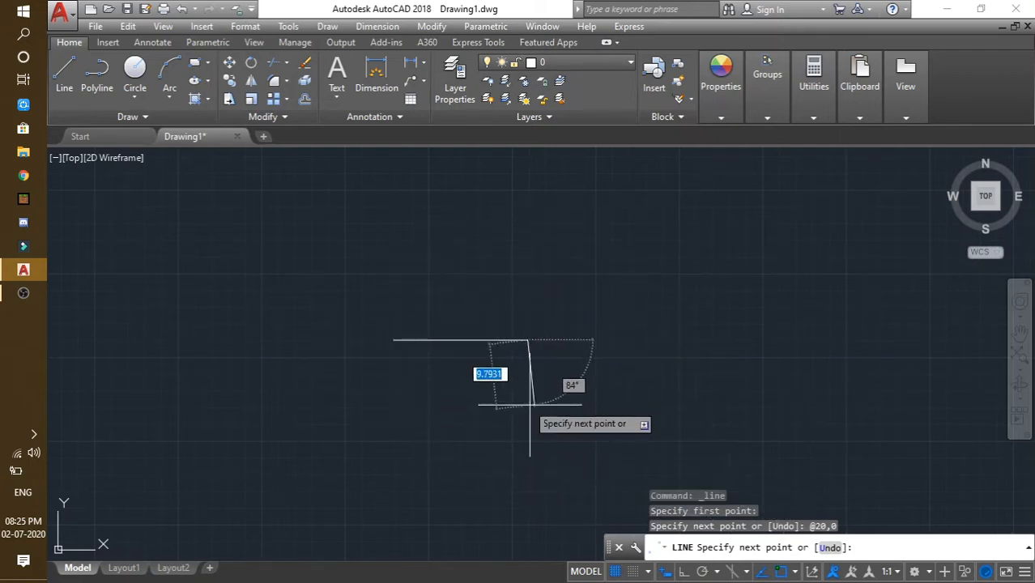
Continue the line vertically upward to relative point @0,10 to form the rectangle's right edge.
scroll(509, 469, up, 4)
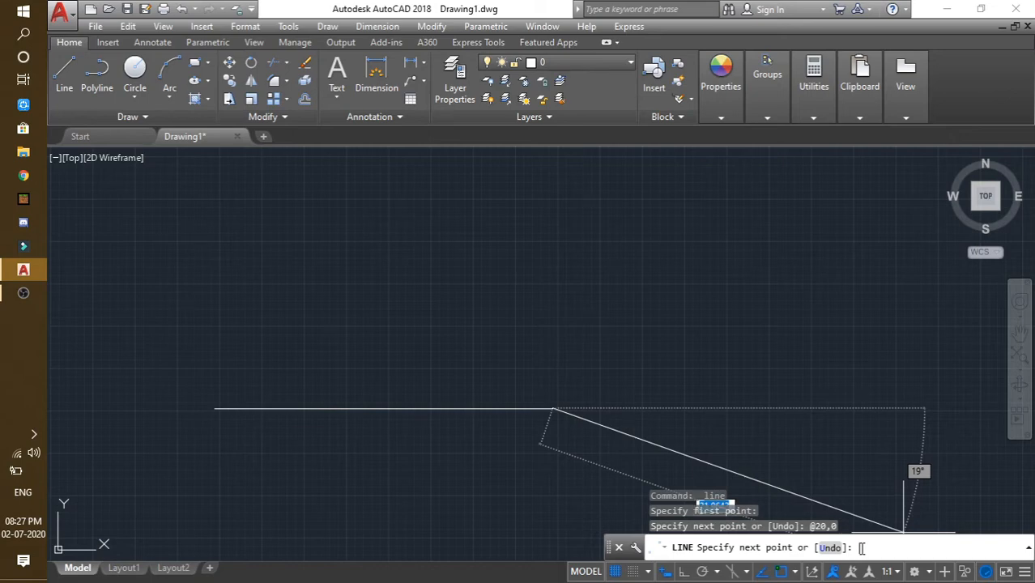
text(@)
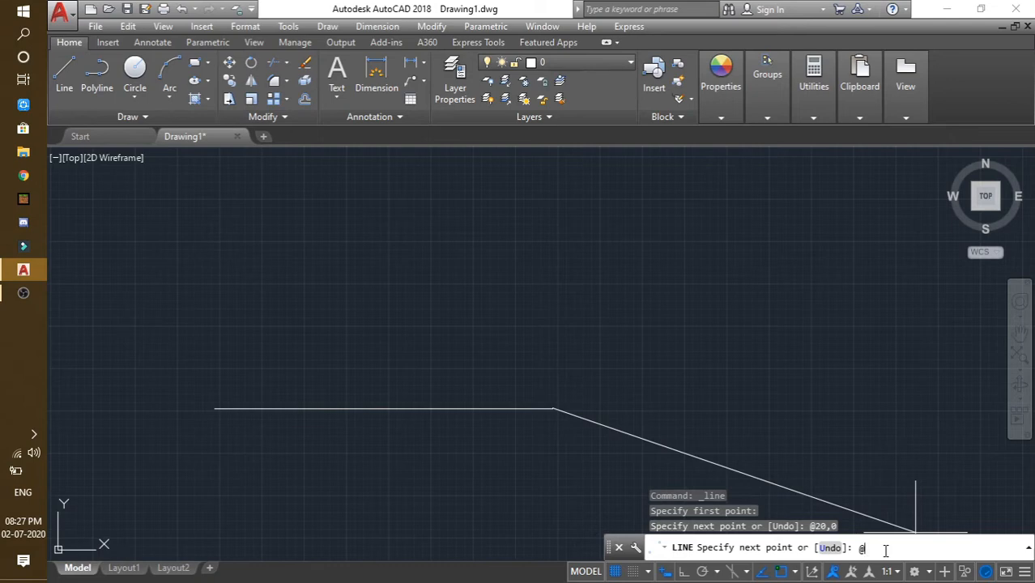
text(0)
text(,)
text(10)
key(Return)
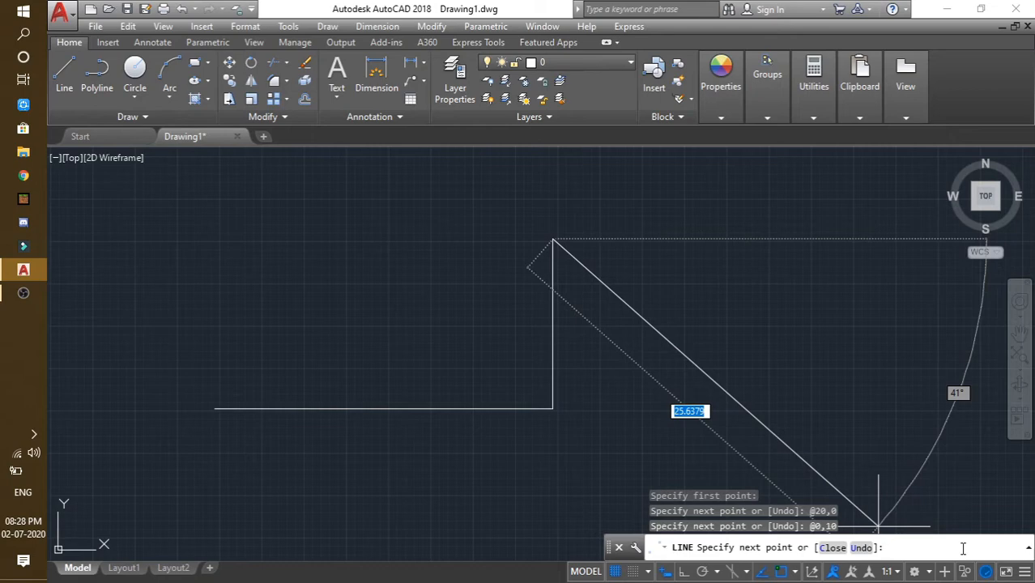
Complete the rectangle with a top edge to @-20,0 and a left edge to @0,-10, and end the Line command.
text(@)
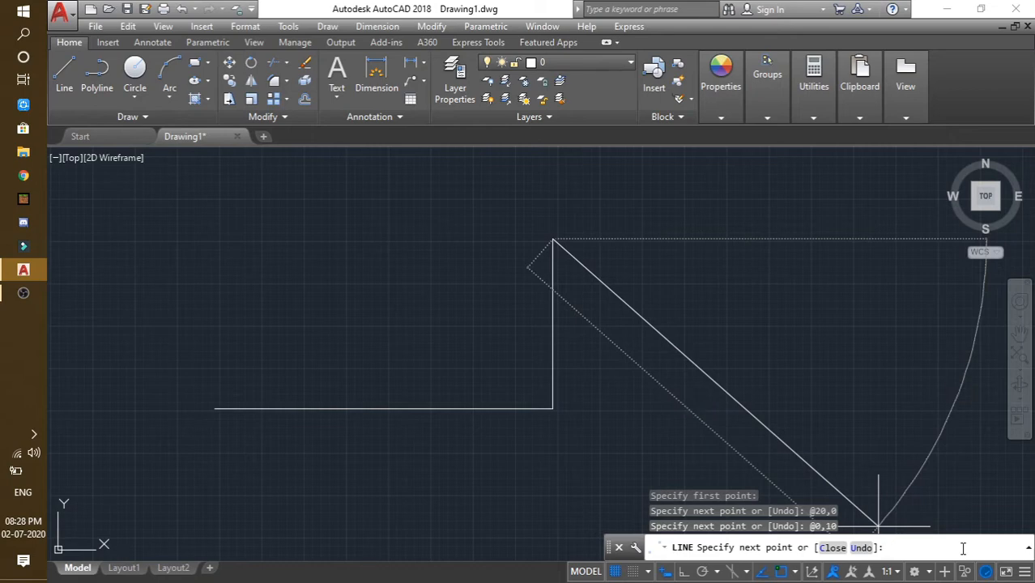
text(-20,0)
key(Return)
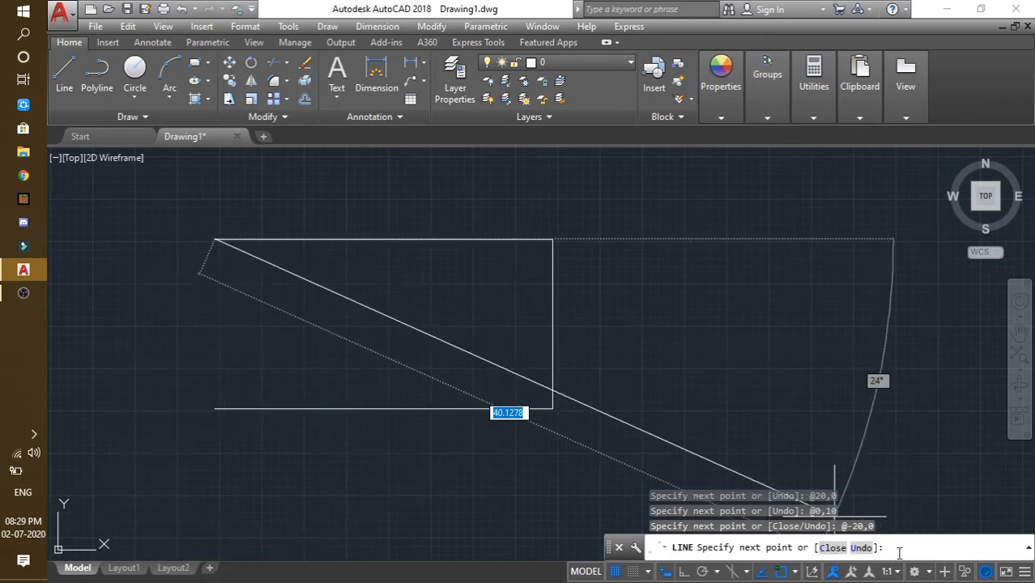
text(@)
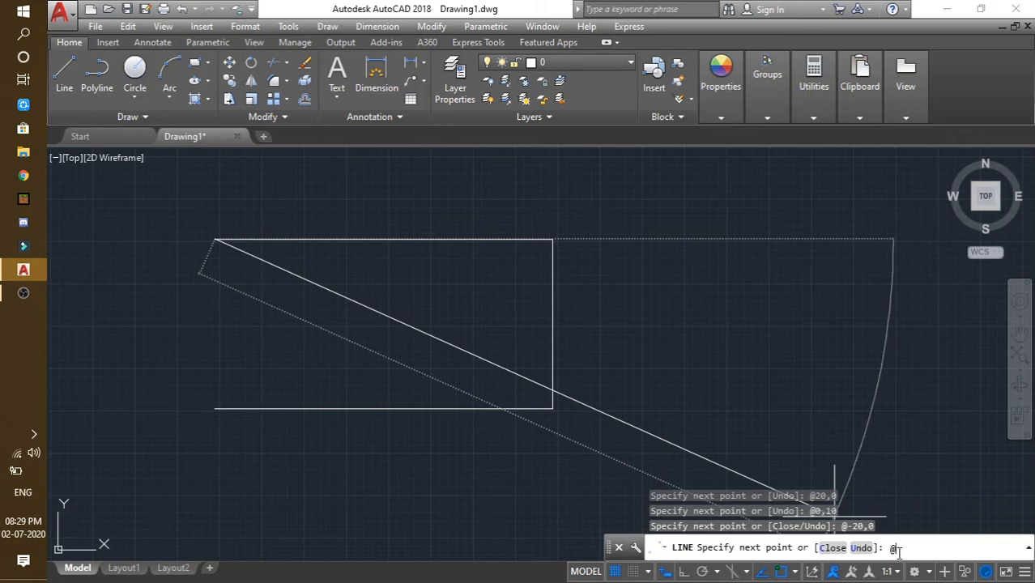
text(0,-10)
key(Return)
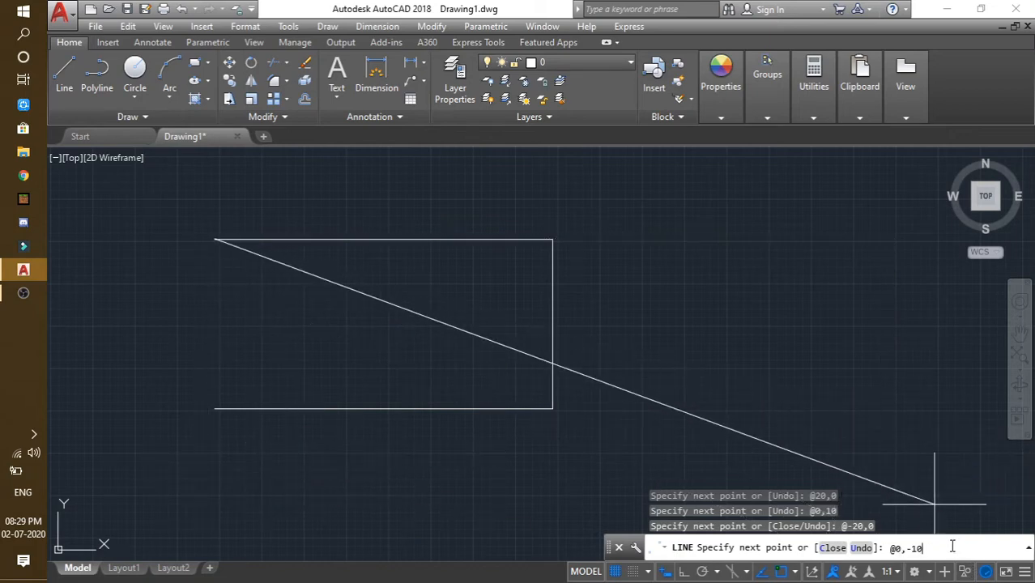
key(Return)
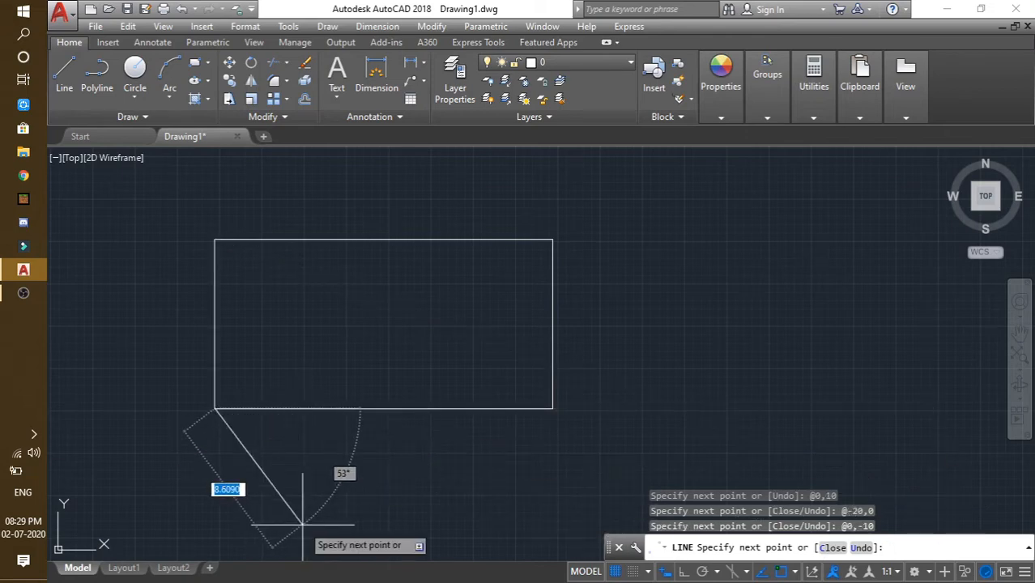
key(Return)
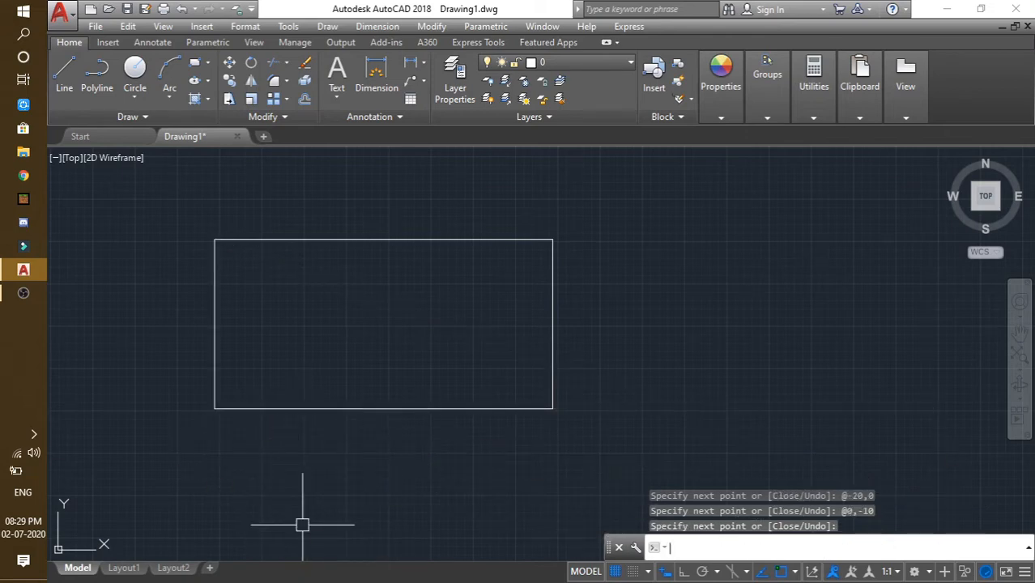
Select three rectangle sides with a crossing selection, add the left edge with an enclosing window selection, and clear the selection.
middle_drag(293, 492, 316, 493)
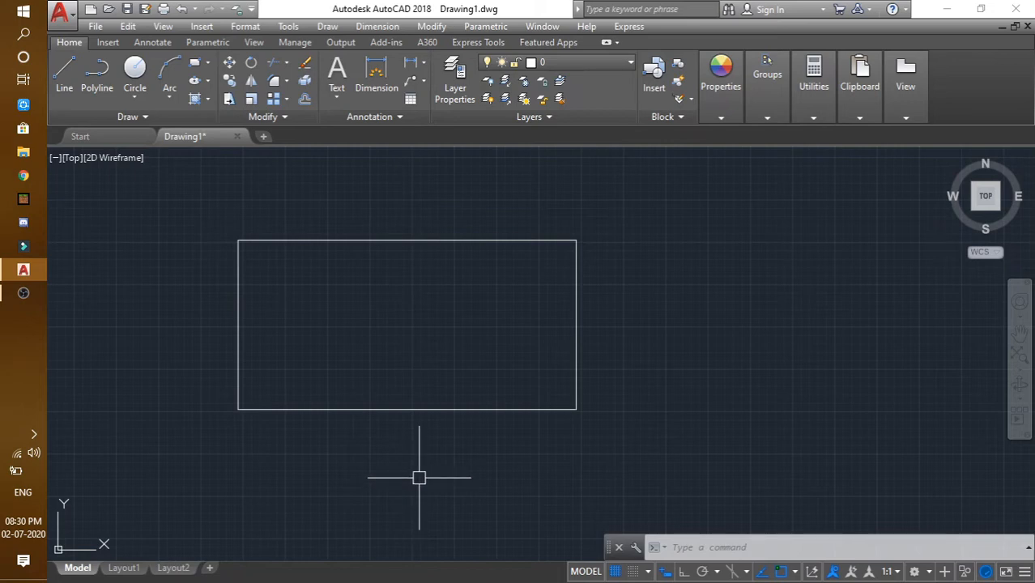
middle_drag(418, 477, 460, 470)
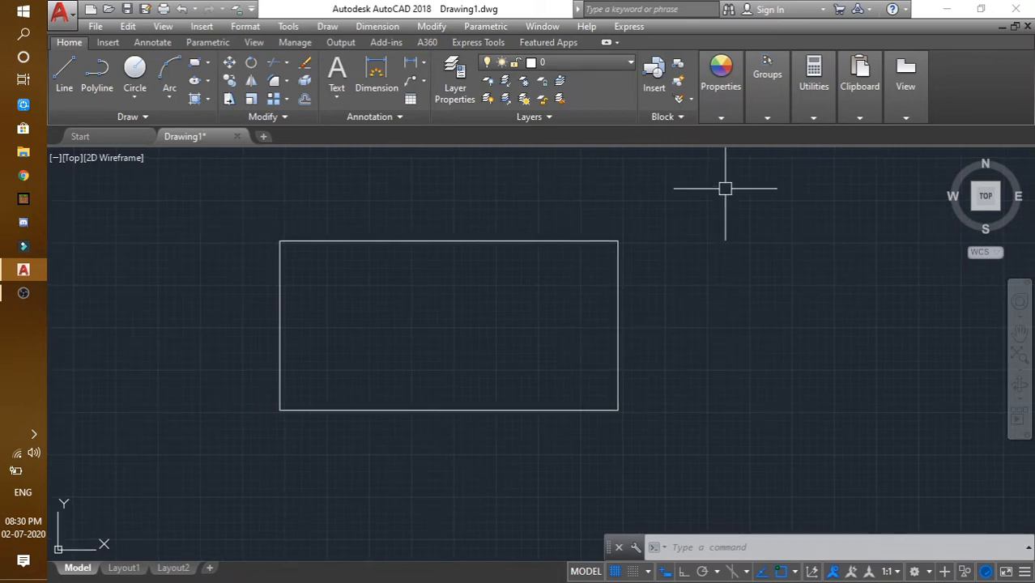
key(Escape)
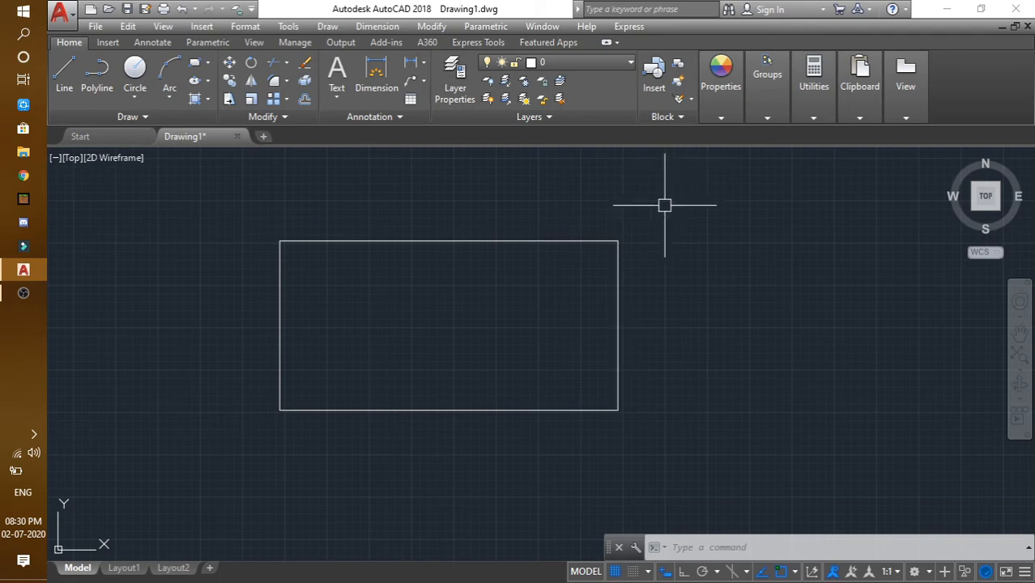
click(689, 186)
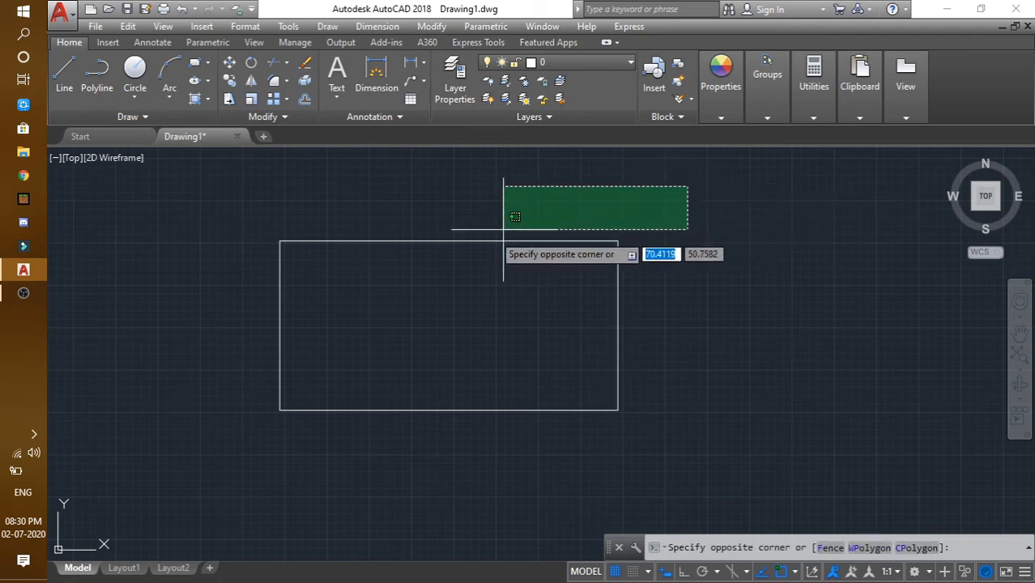
click(283, 462)
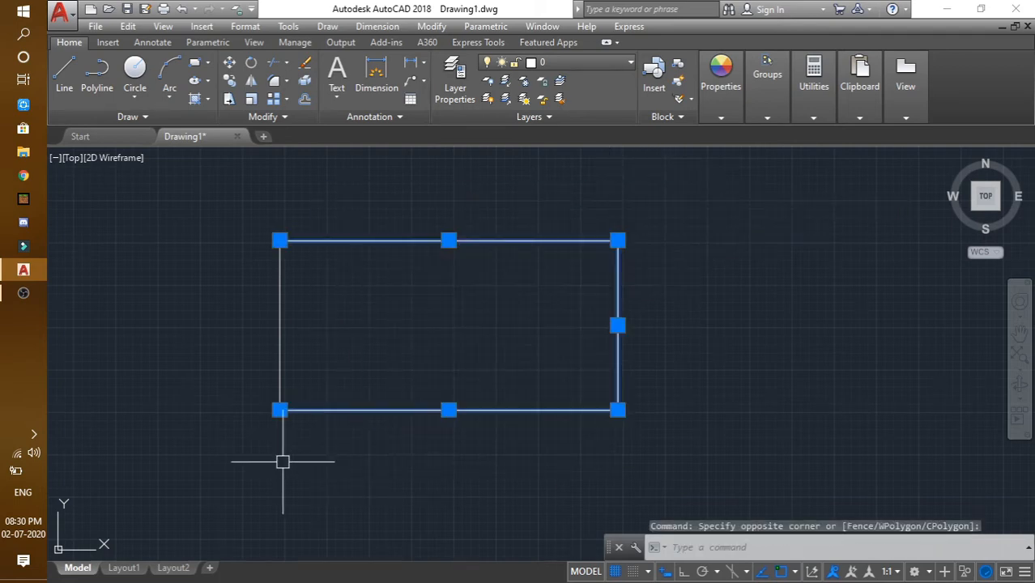
click(152, 196)
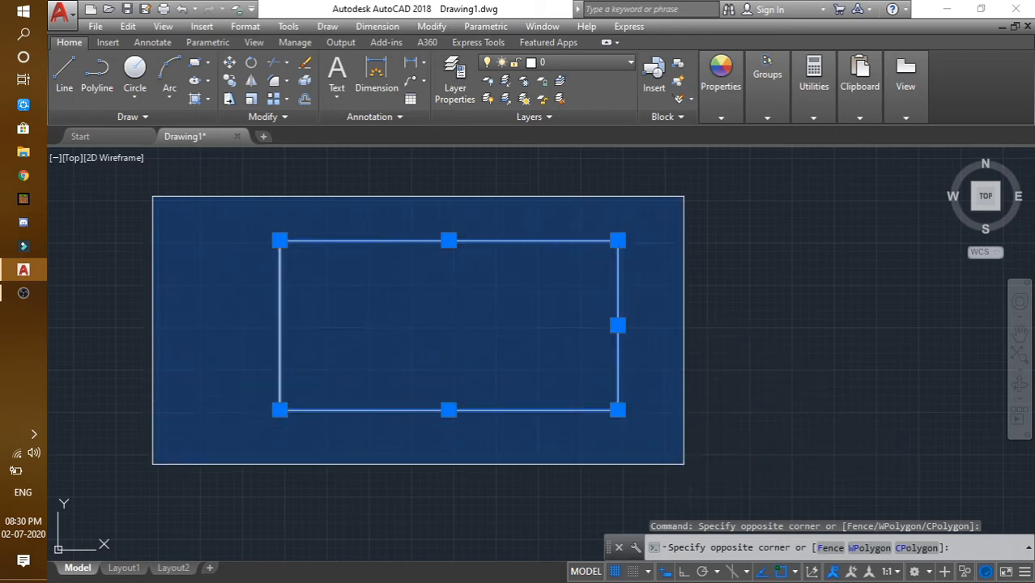
click(682, 458)
key(Escape)
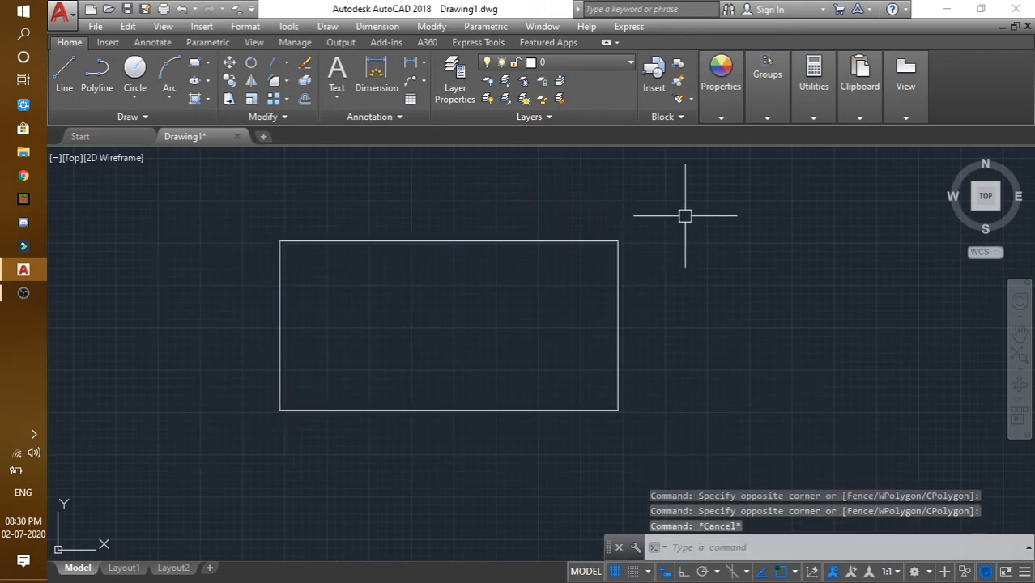
Select the whole rectangle with a crossing selection and again with an enclosing window selection, clearing the selection each time.
click(685, 216)
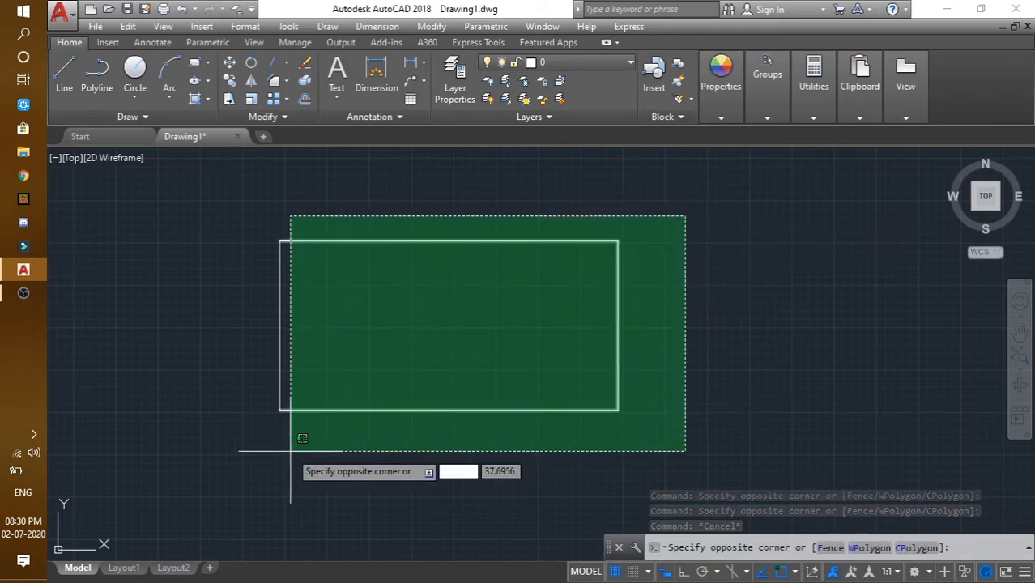
click(231, 461)
key(Escape)
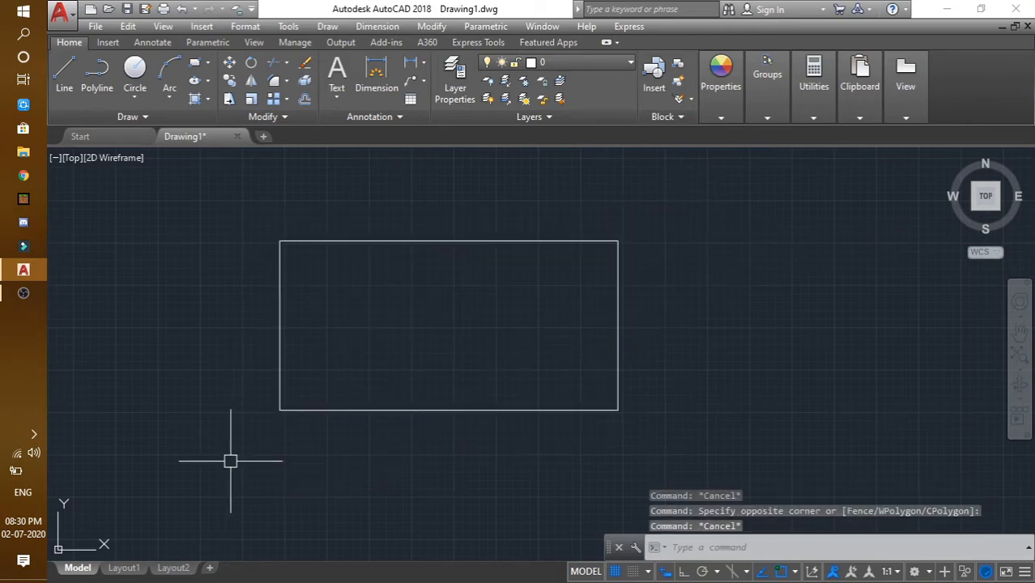
click(175, 211)
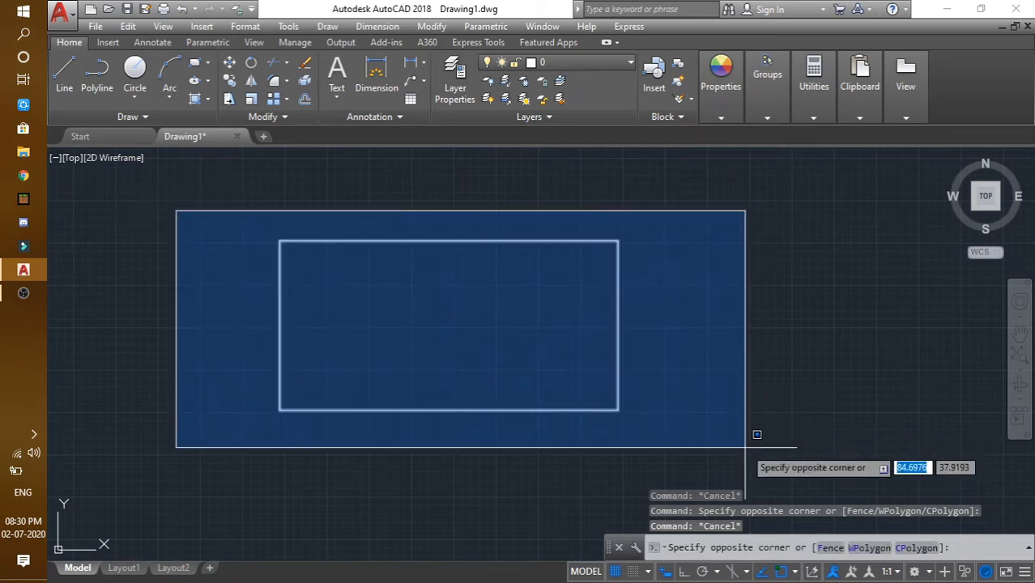
click(757, 437)
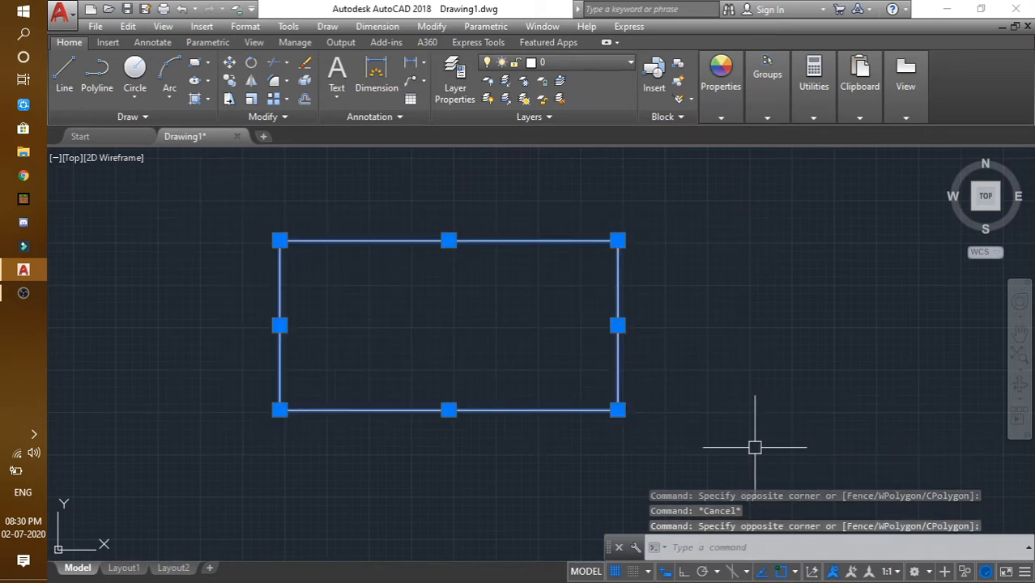
key(Escape)
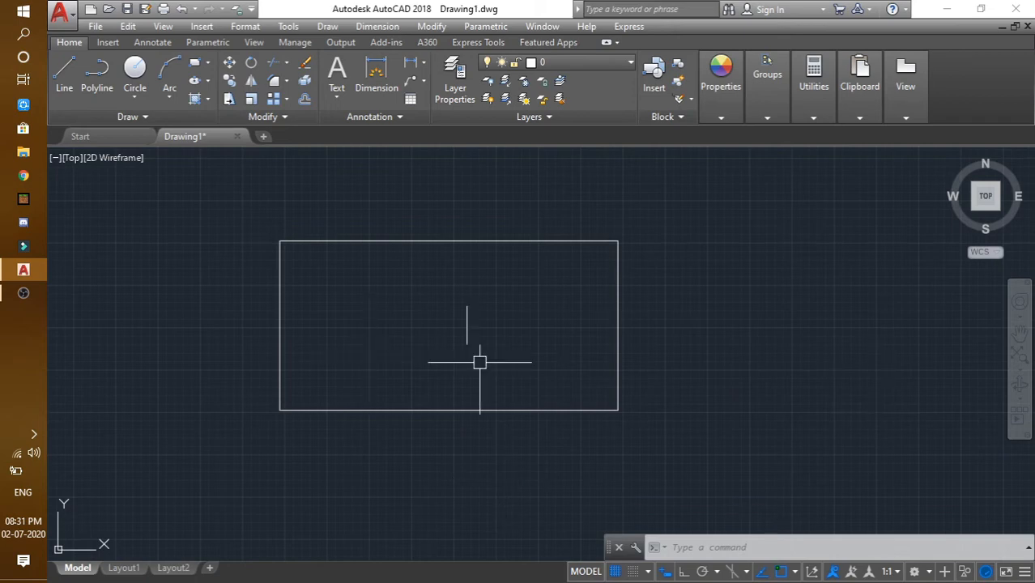
click(725, 230)
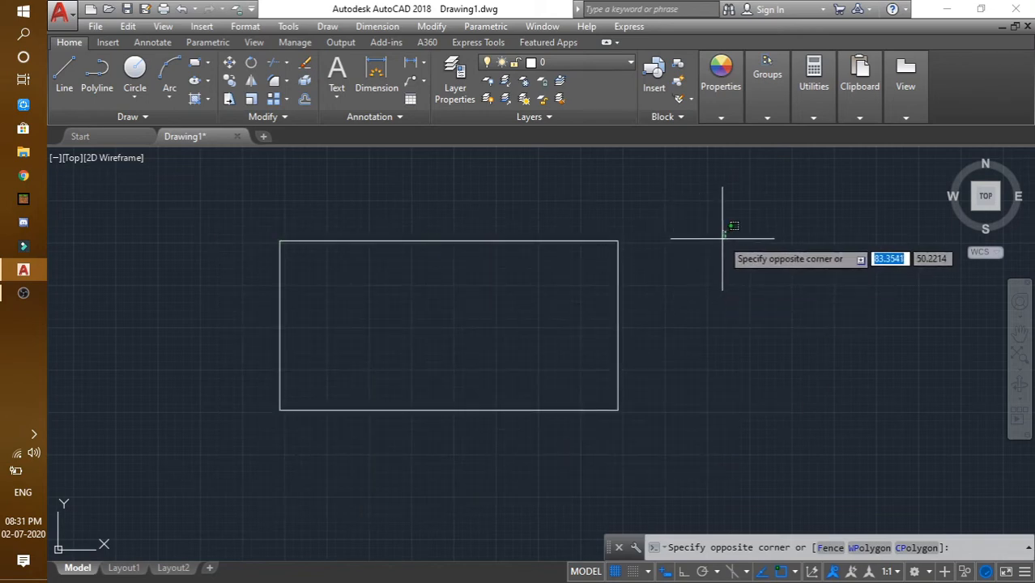
click(981, 443)
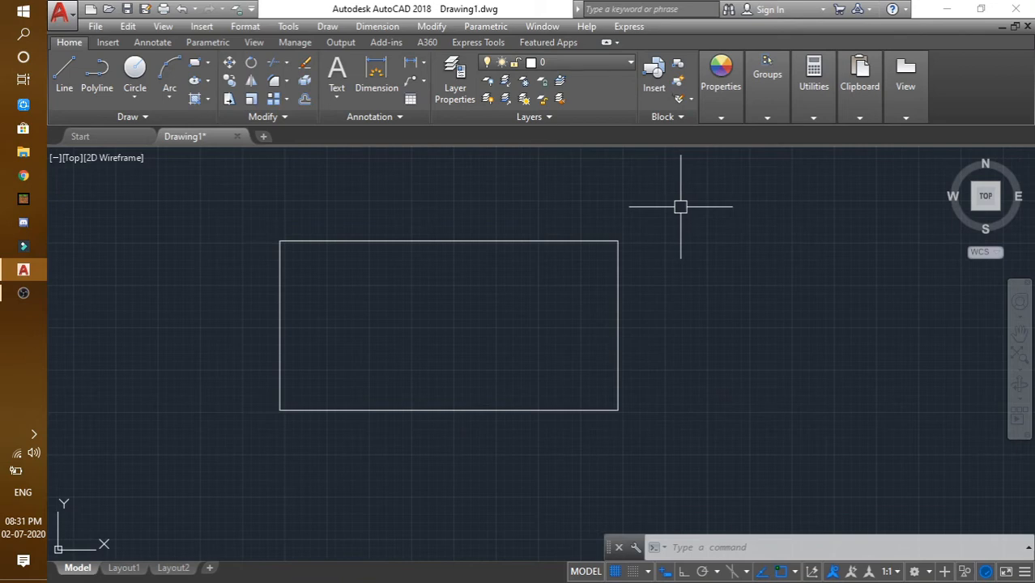
click(704, 267)
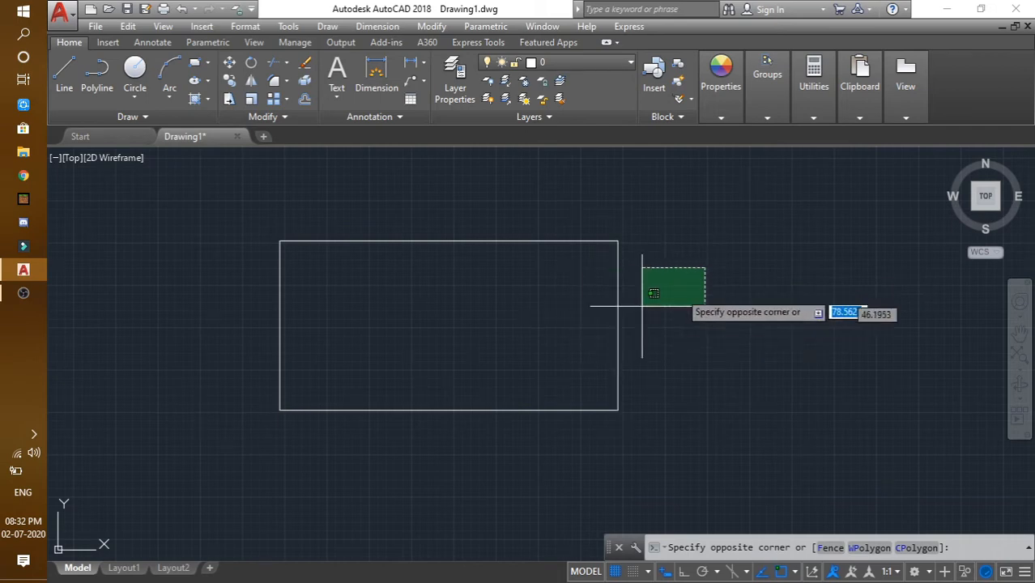
key(Escape)
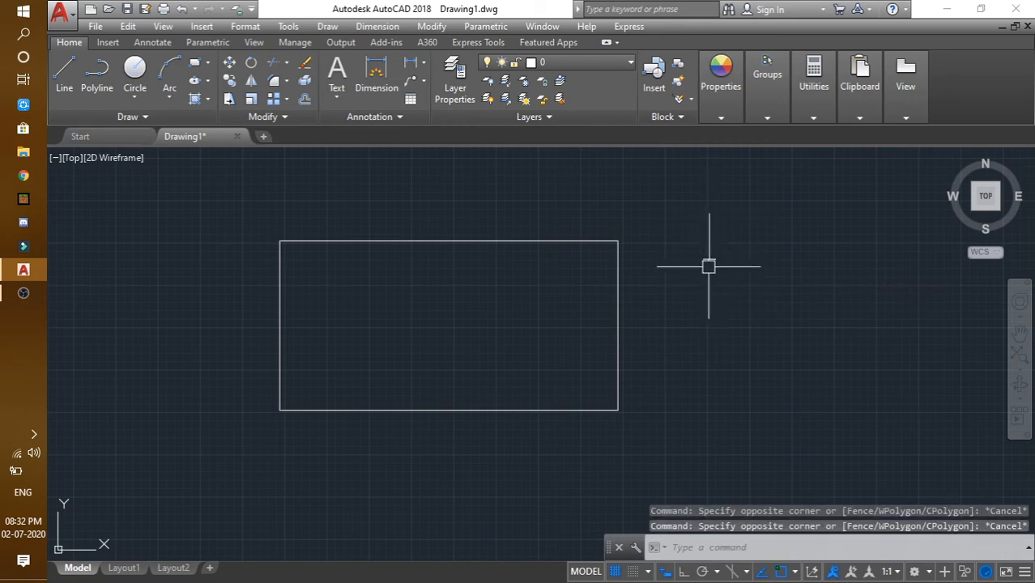
Erase the rectangle's right edge by picking it with a crossing selection, and undo the erase.
click(701, 273)
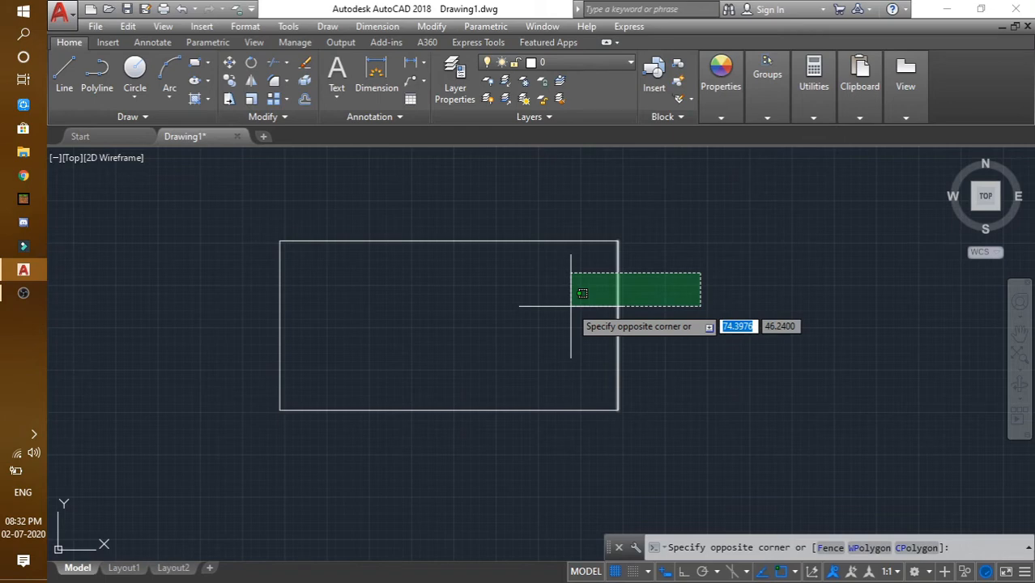
click(571, 306)
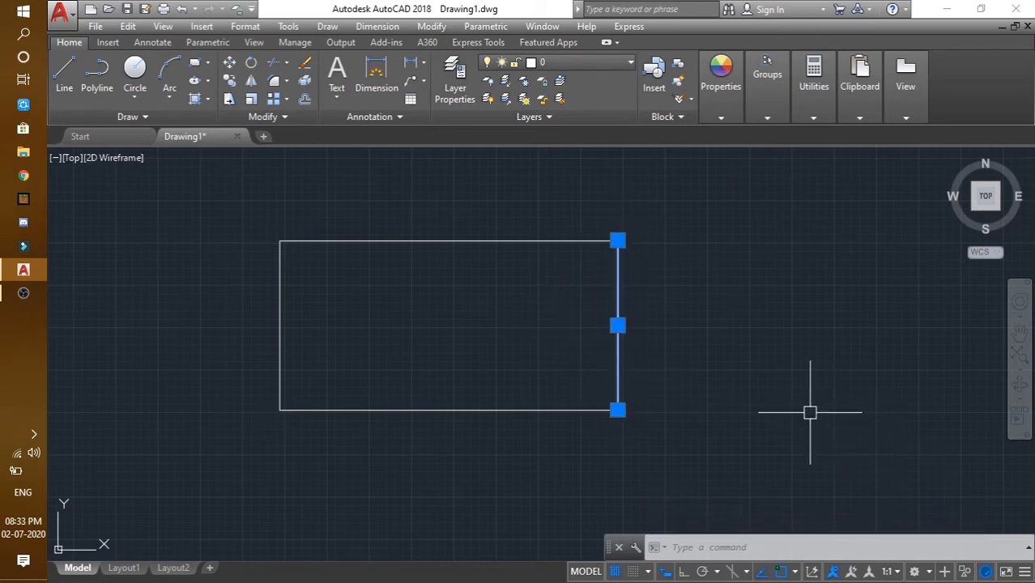
key(Delete)
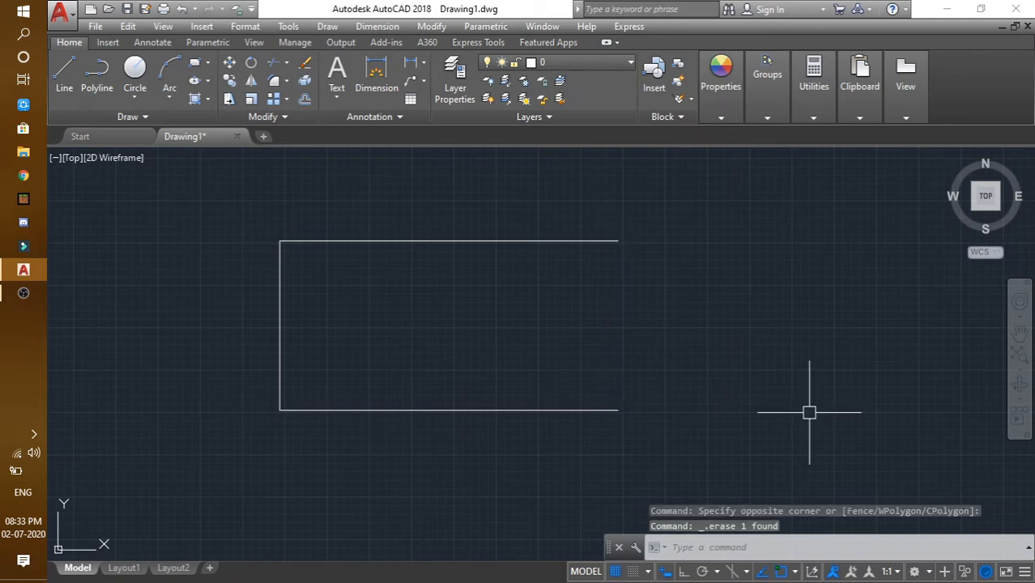
key(ctrl+z)
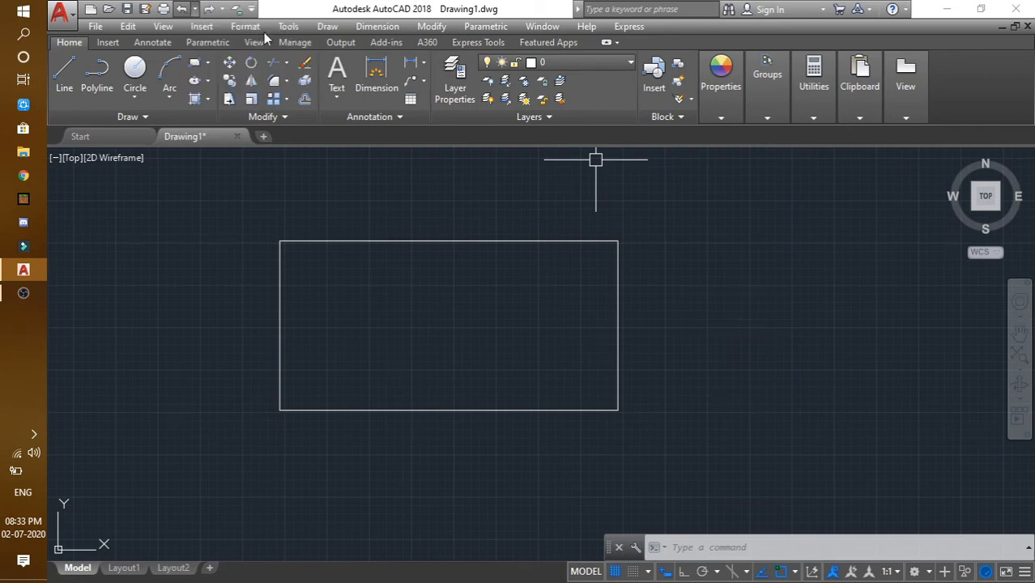
Select the rectangle's right edge with a crossing selection and clear the selection.
click(704, 259)
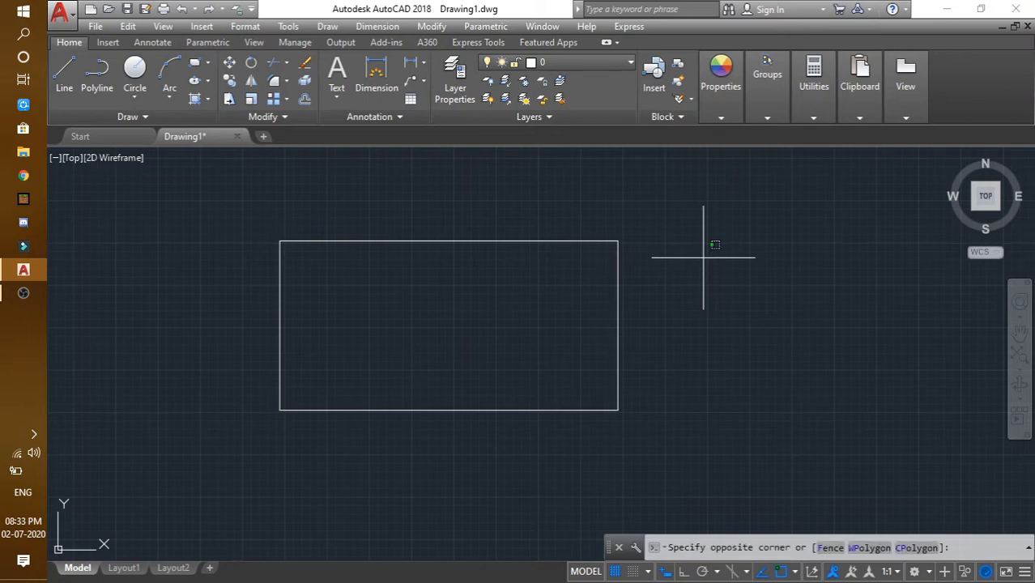
click(565, 321)
key(Escape)
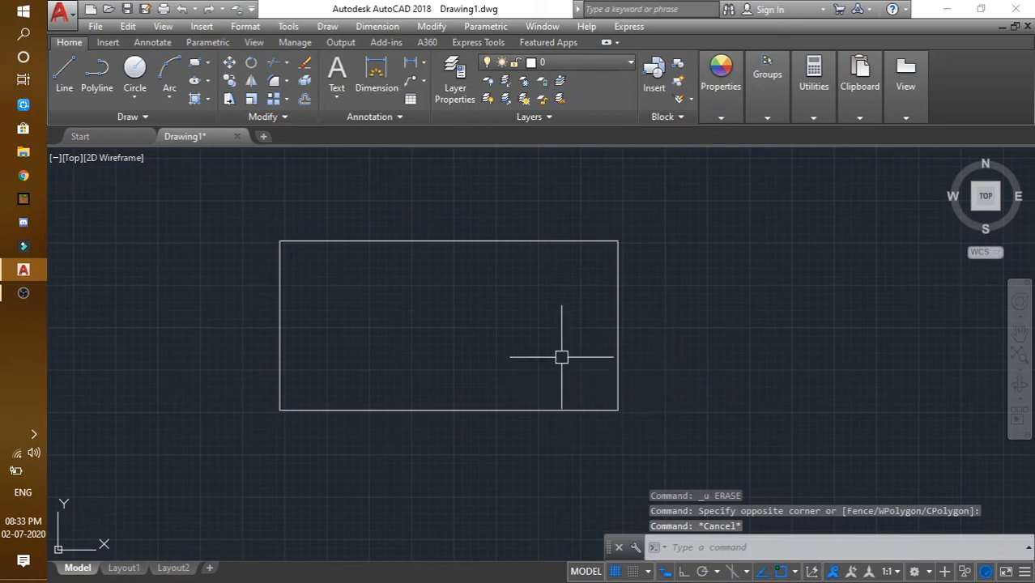
Try a window selection from inside the rectangle past its right edge, window-select the whole right edge, and clear the selection.
click(522, 271)
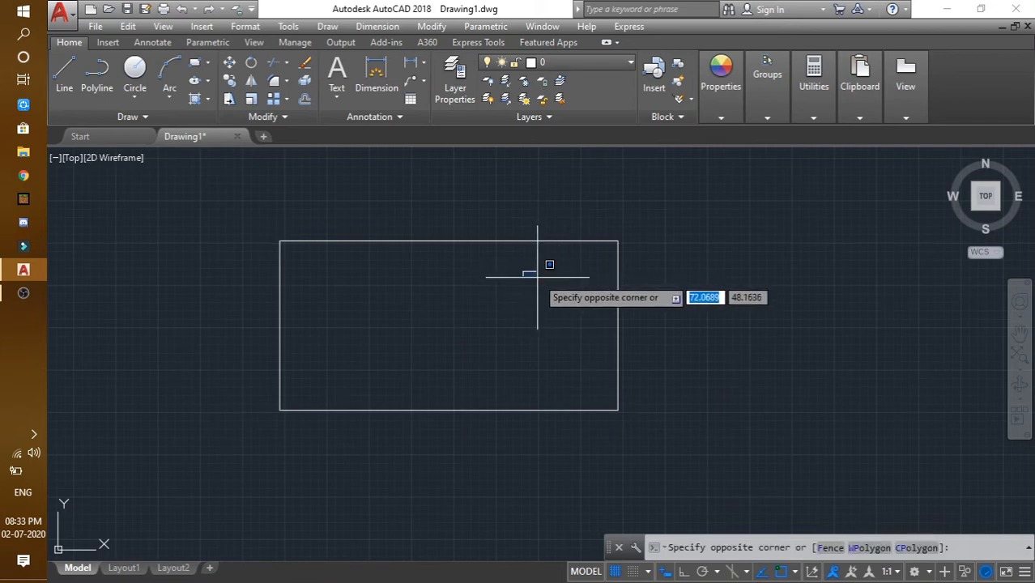
click(694, 321)
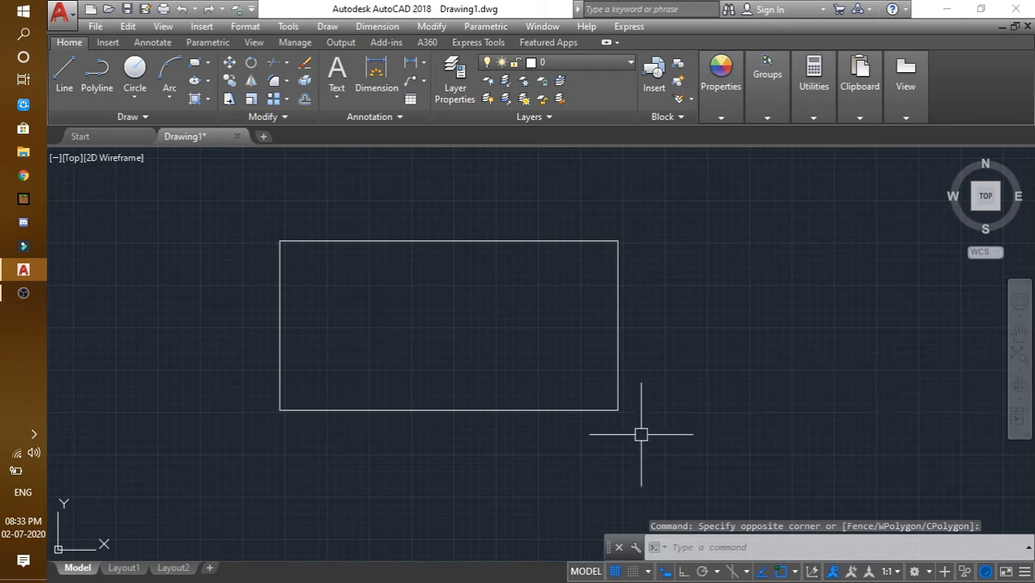
click(521, 206)
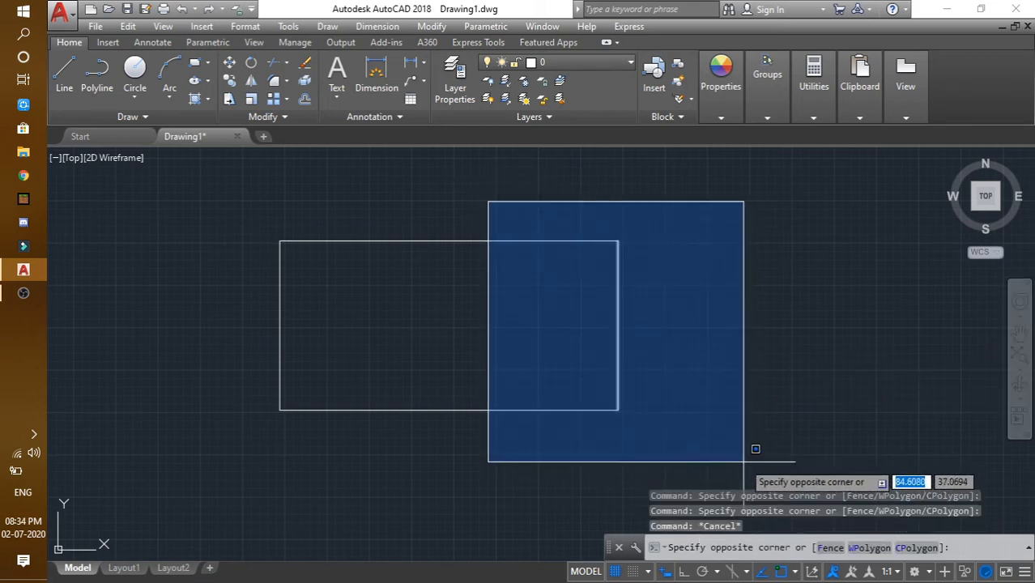
click(755, 449)
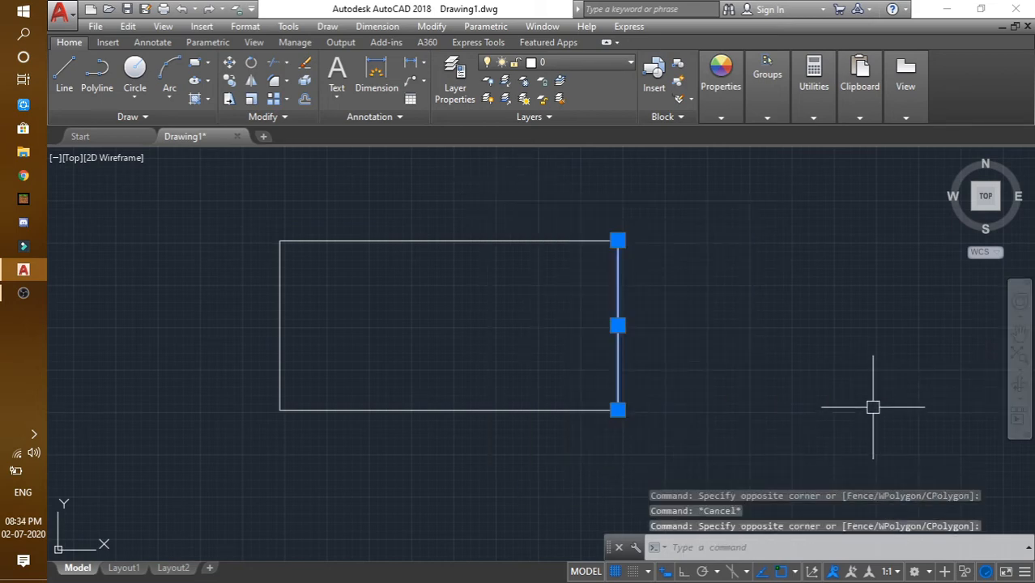
key(Escape)
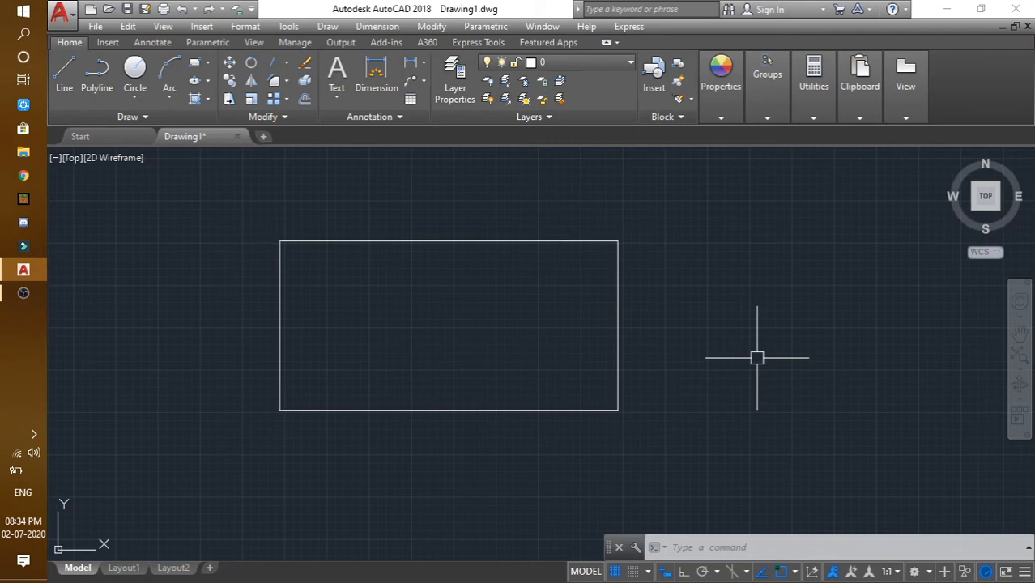
Select the rectangle's top, right and bottom sides with a crossing selection, clear it, then window-select only the right edge and clear again.
click(784, 199)
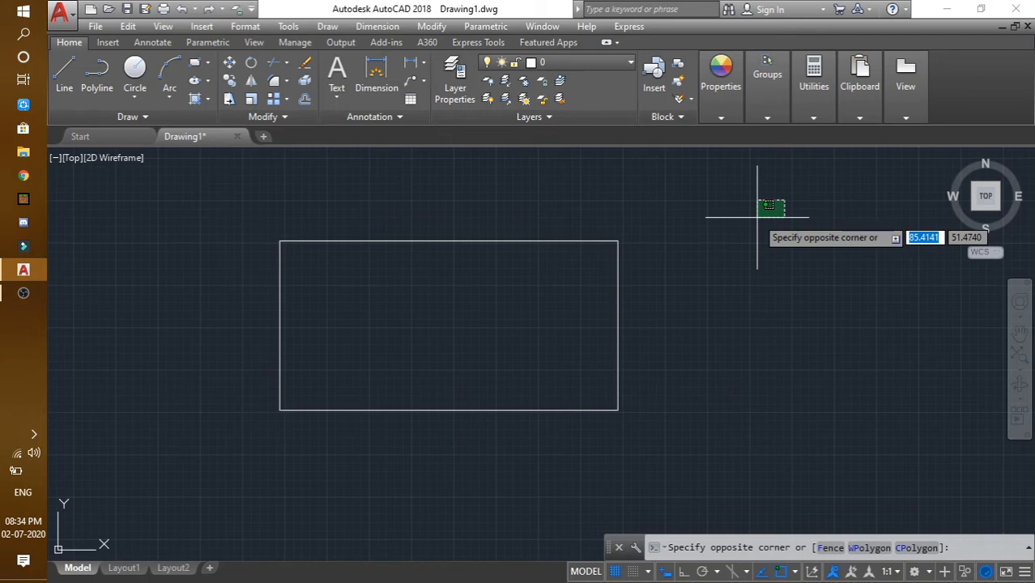
click(397, 494)
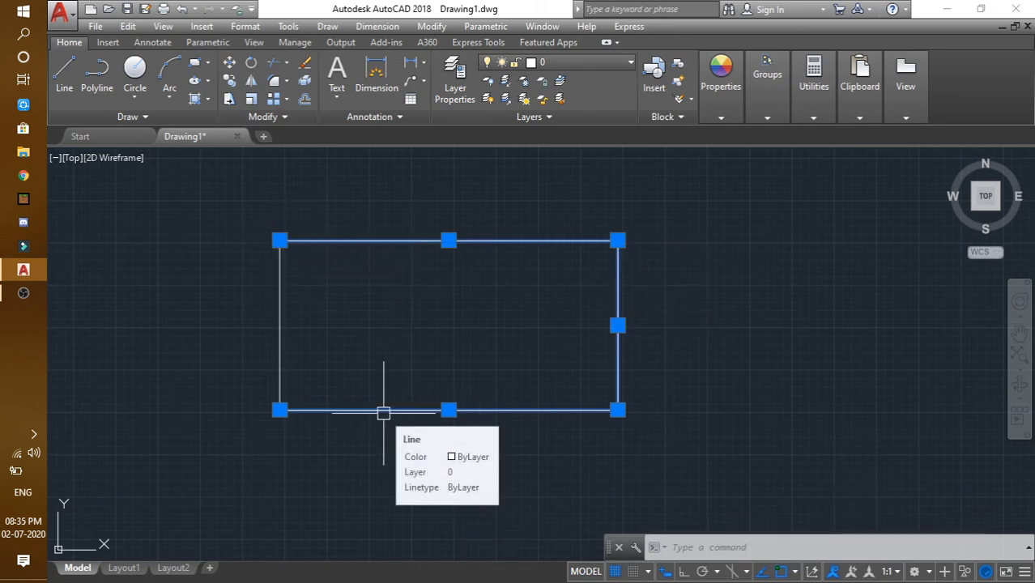
key(Escape)
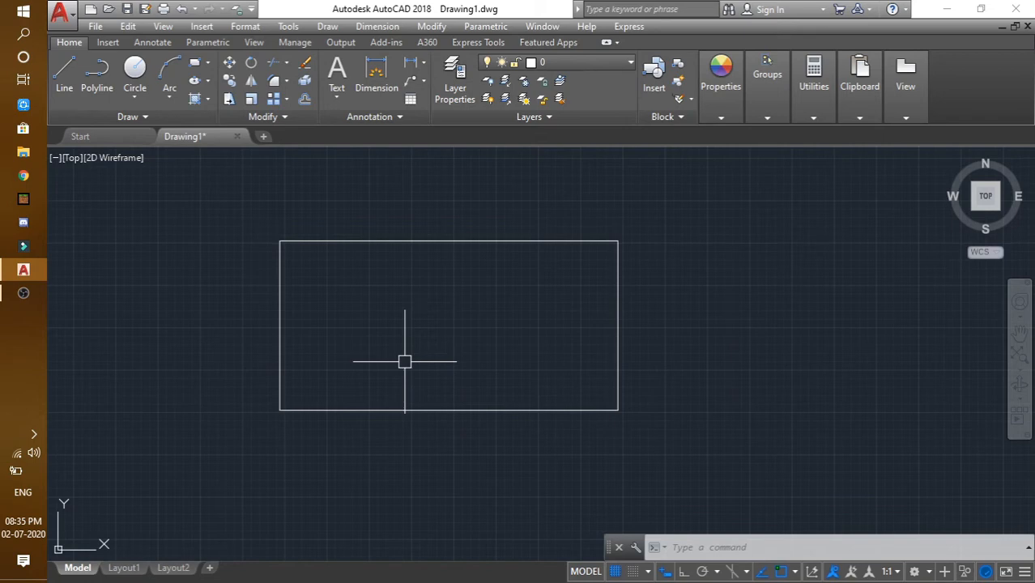
click(338, 201)
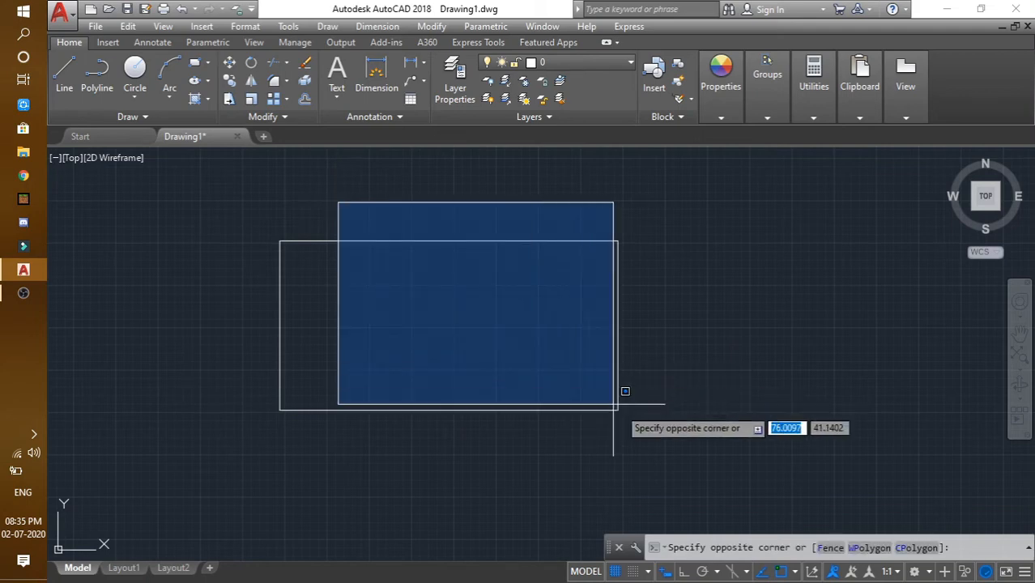
click(789, 452)
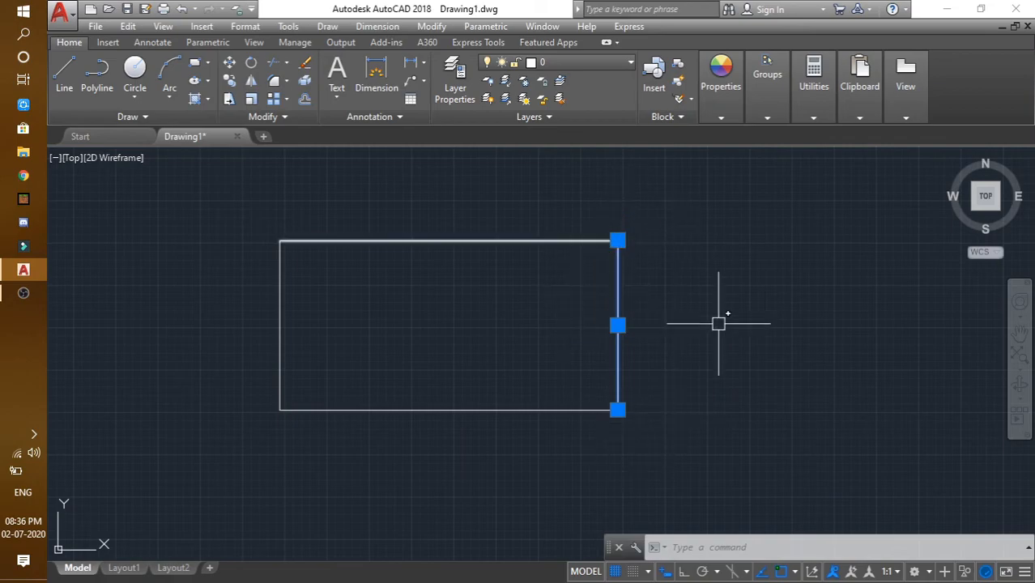
click(705, 352)
key(Escape)
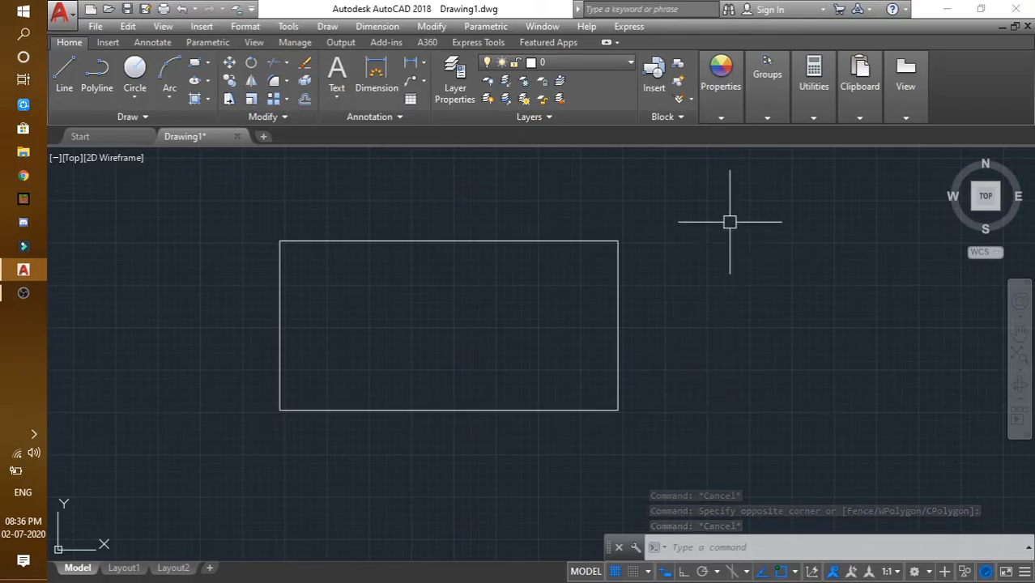
Erase the rectangle's top, right and bottom sides by picking them with a crossing selection.
click(712, 196)
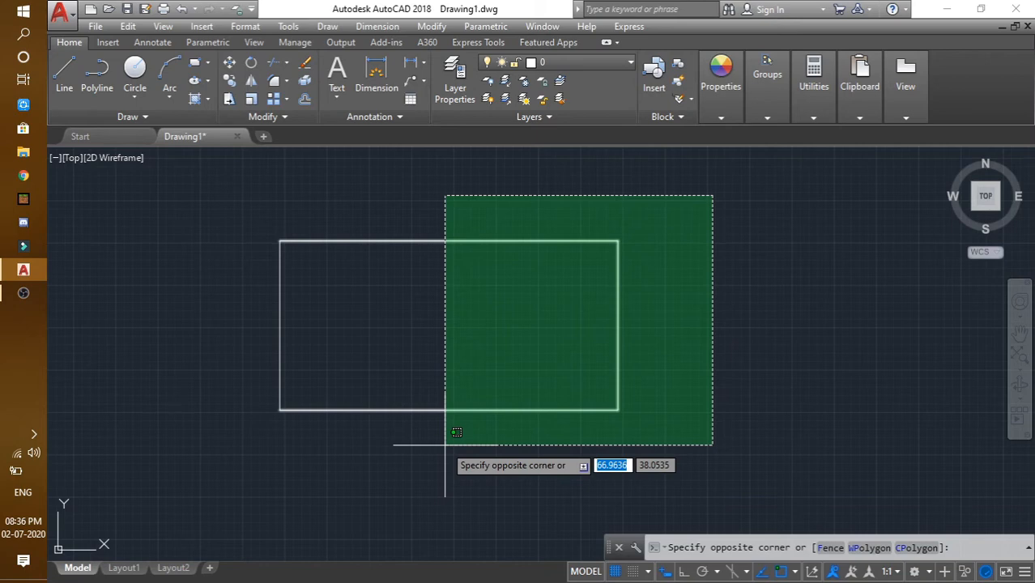
click(410, 467)
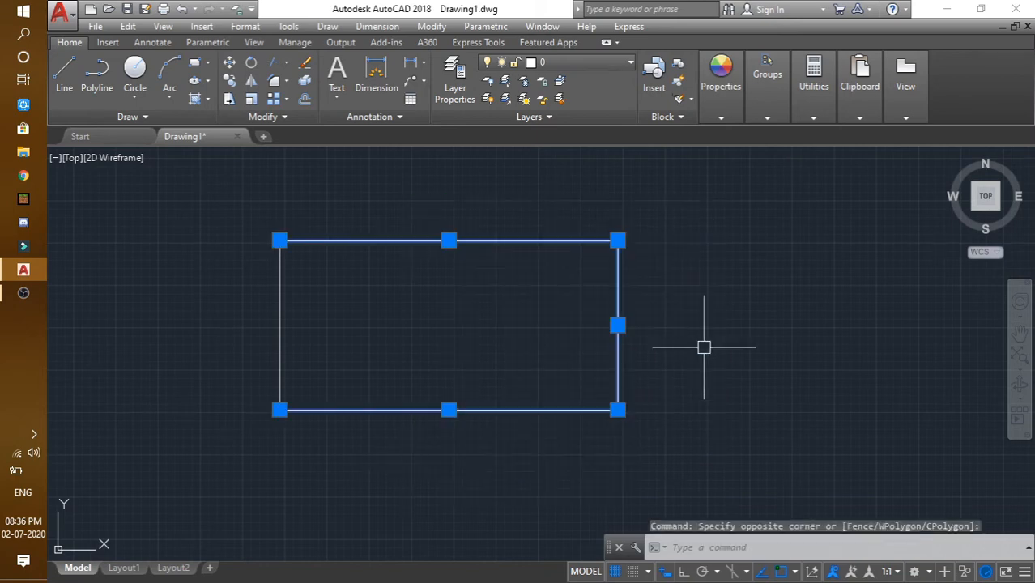
right_click(668, 201)
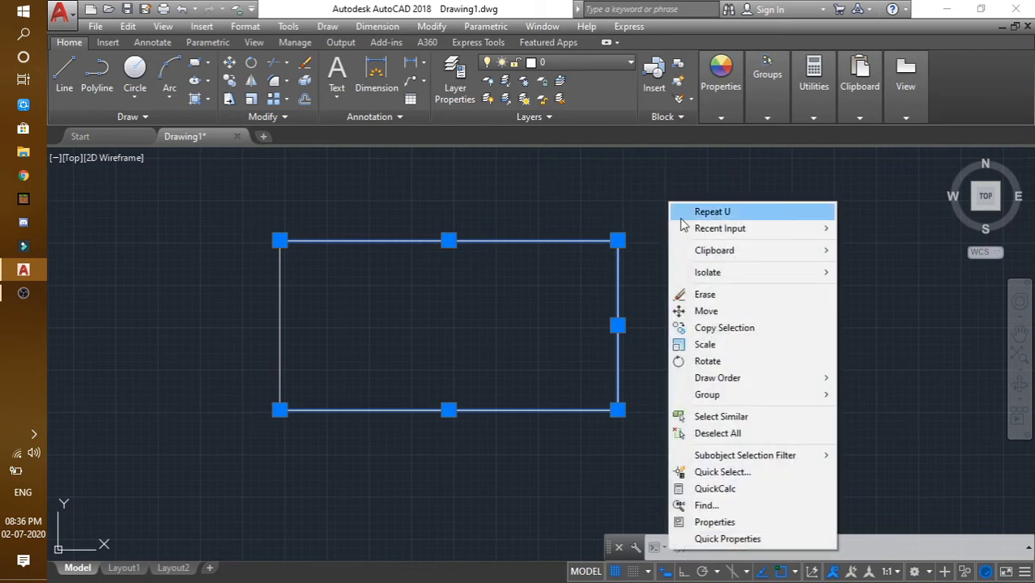
click(730, 297)
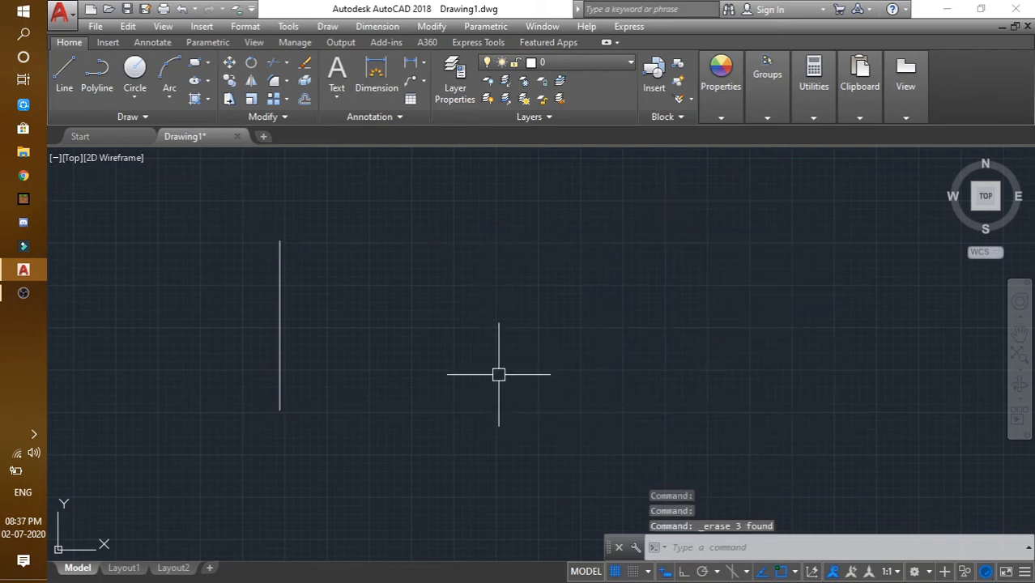
key(Escape)
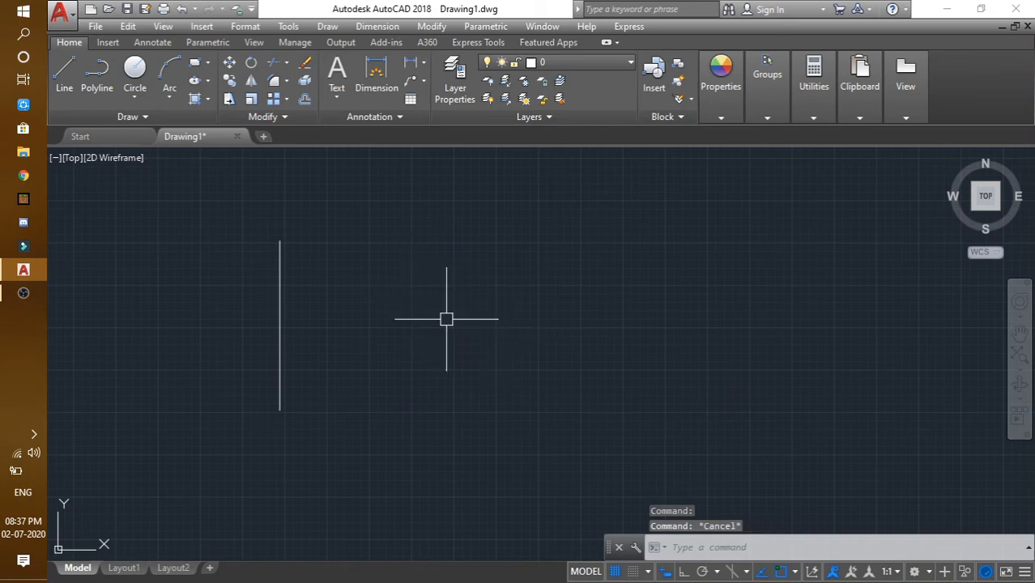
Delete the remaining left edge of the rectangle.
click(279, 315)
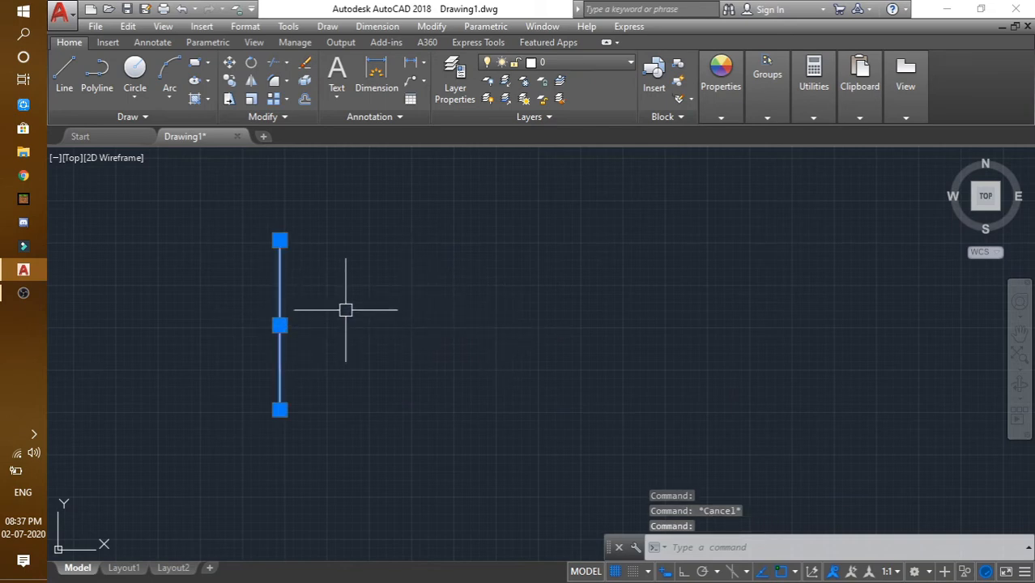
key(Delete)
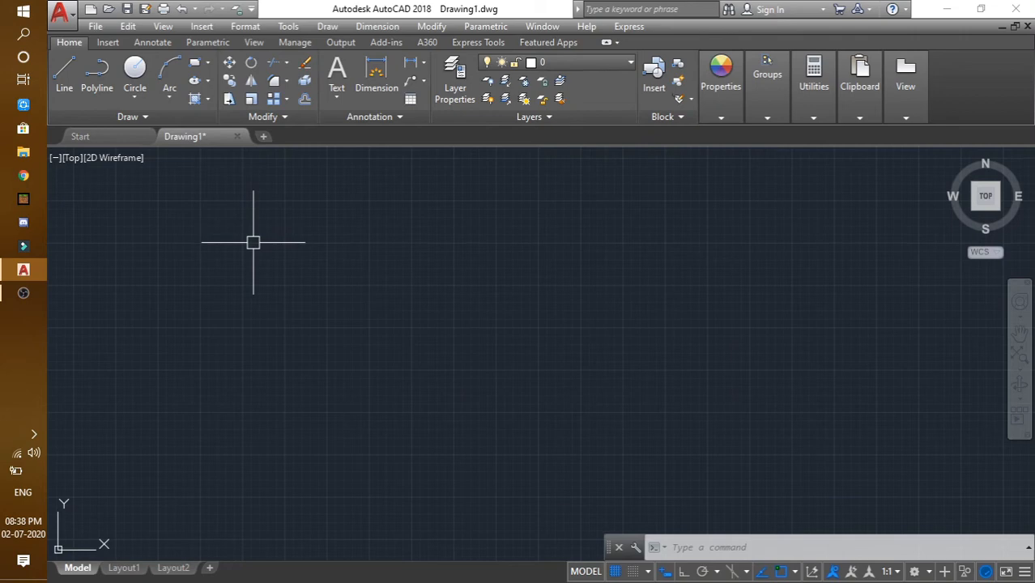
key(Escape)
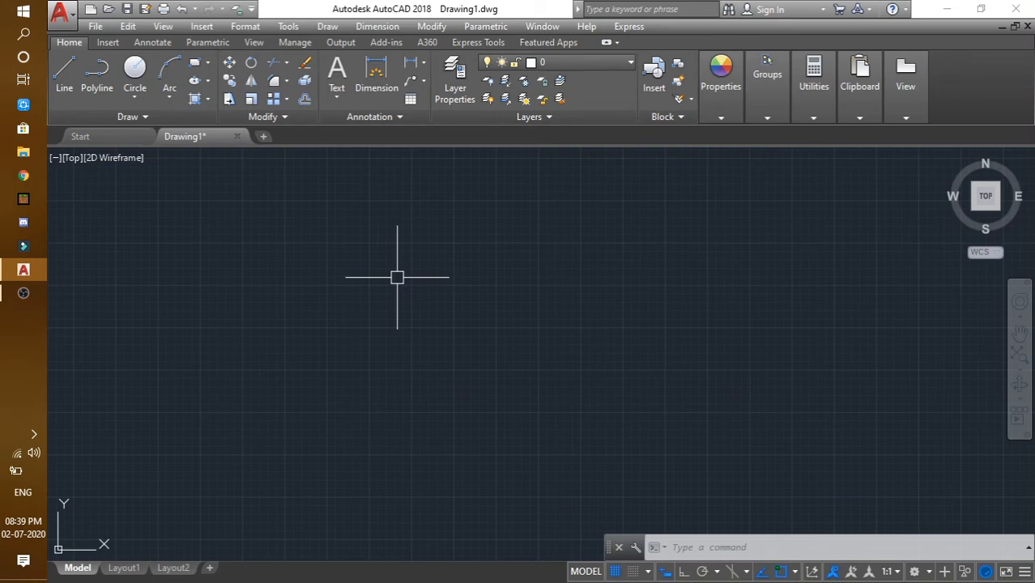
Draw a single line 10 units long at a 30° angle near the middle of the empty drawing.
text(l)
key(Return)
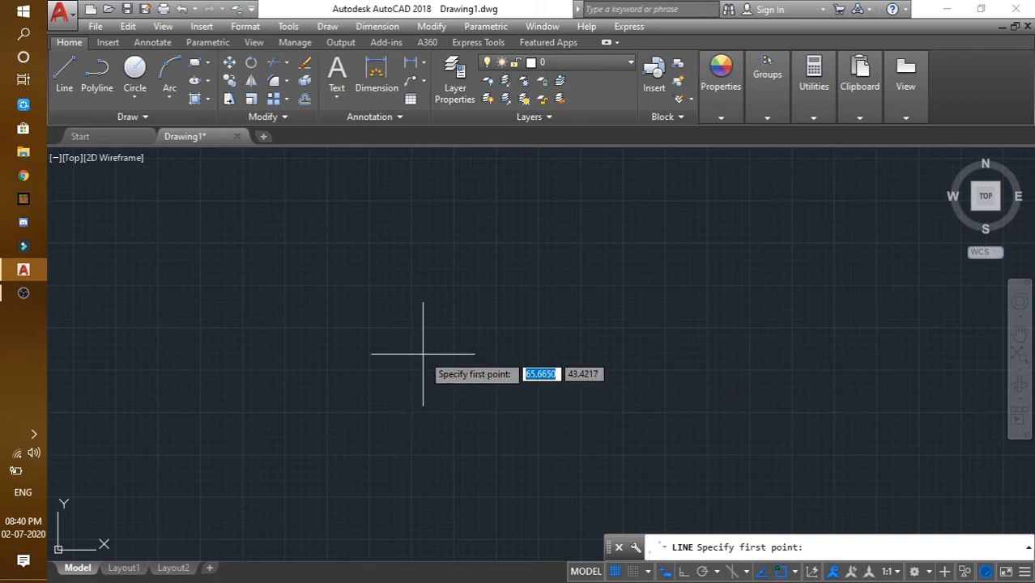
click(422, 354)
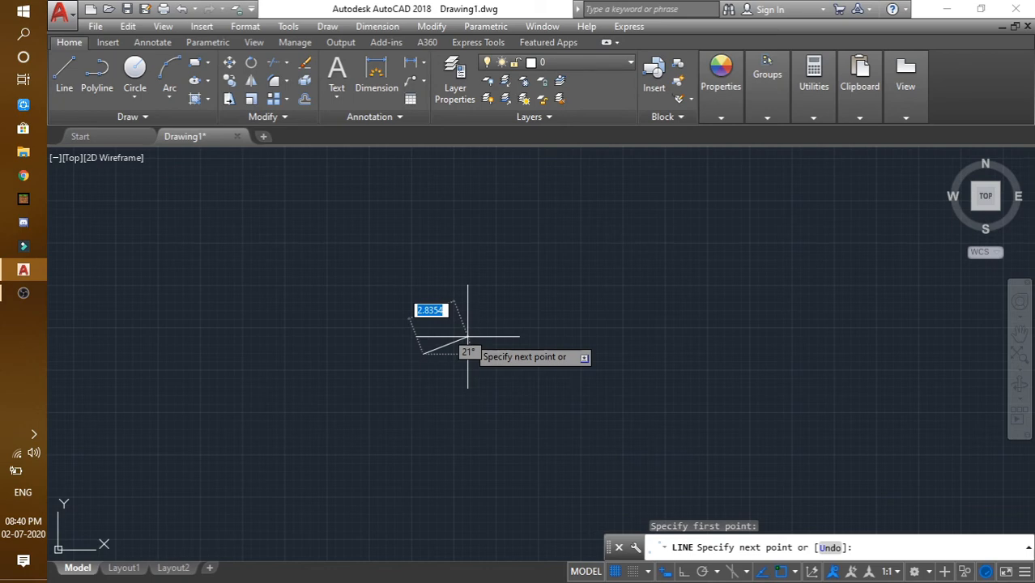
text(10)
key(Tab)
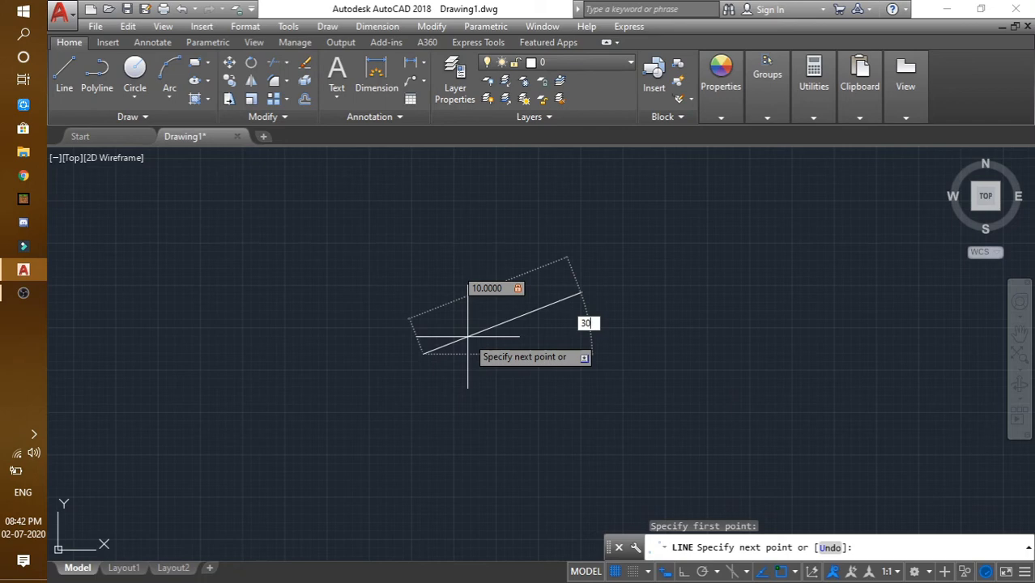
key(Return)
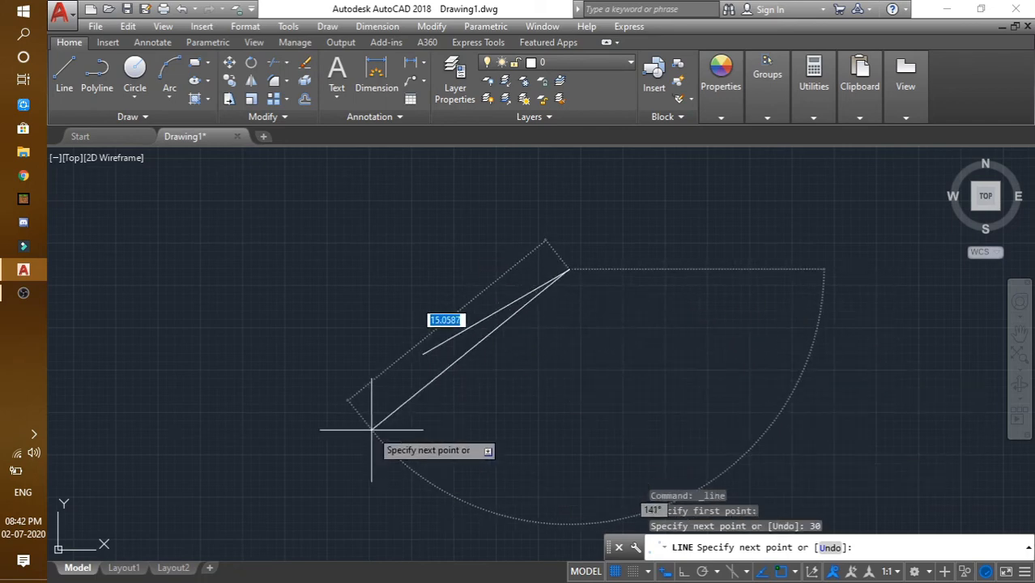
key(Escape)
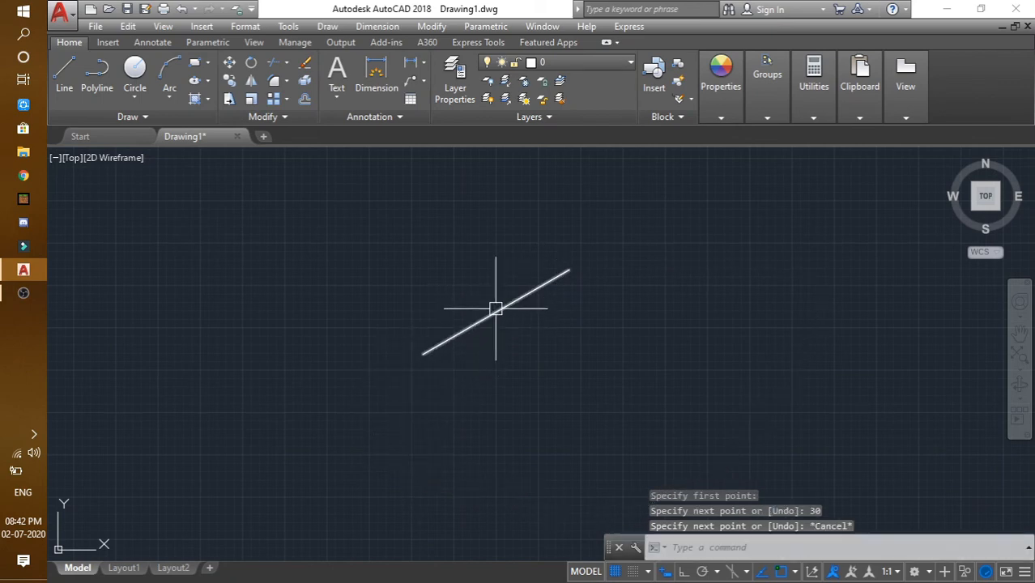
mouse_move(495, 308)
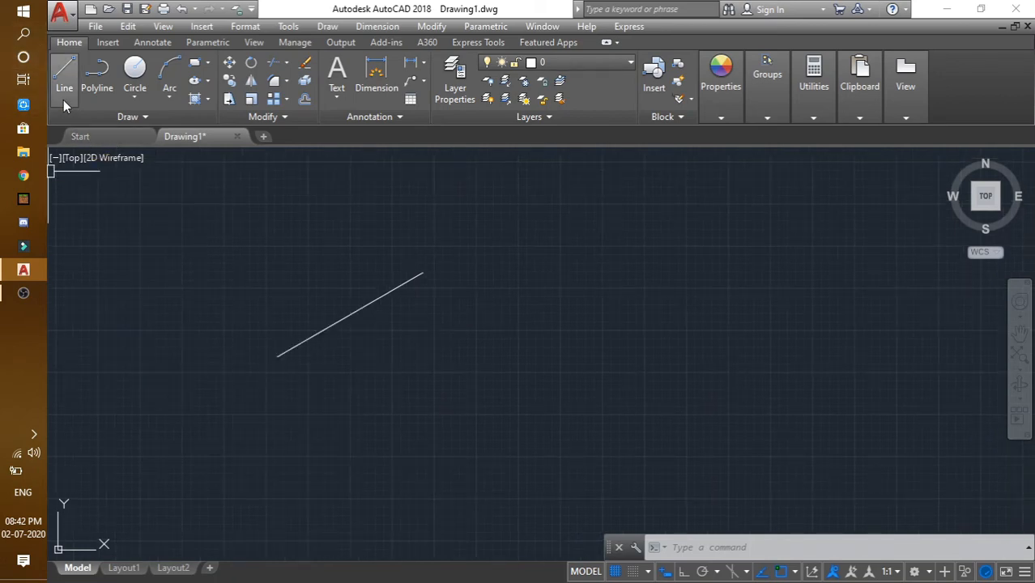
Draw a second, longer line to the right of the first, locking its angle with <30 and picking its end point freely.
click(65, 87)
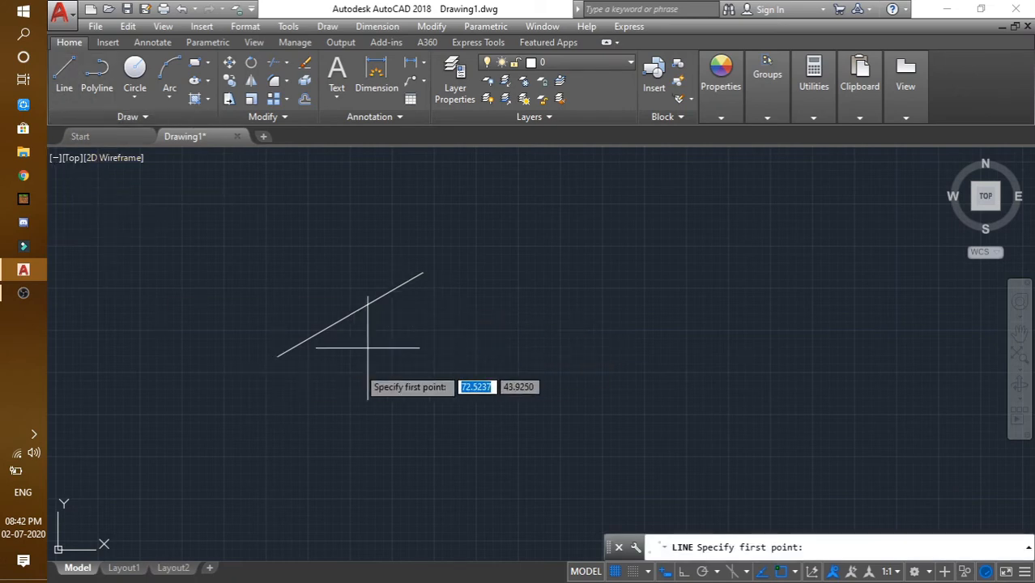
click(537, 367)
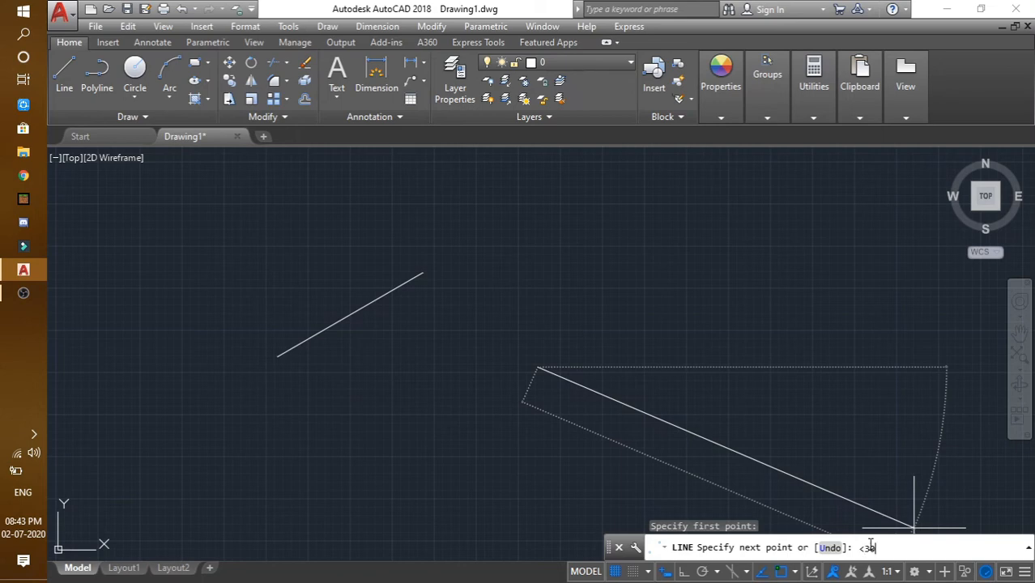
key(Return)
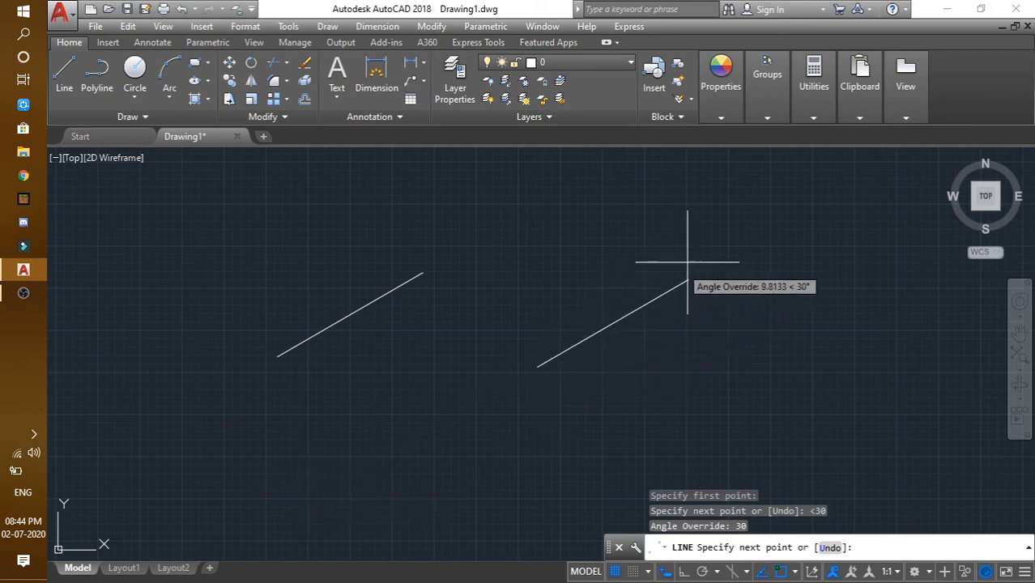
click(800, 201)
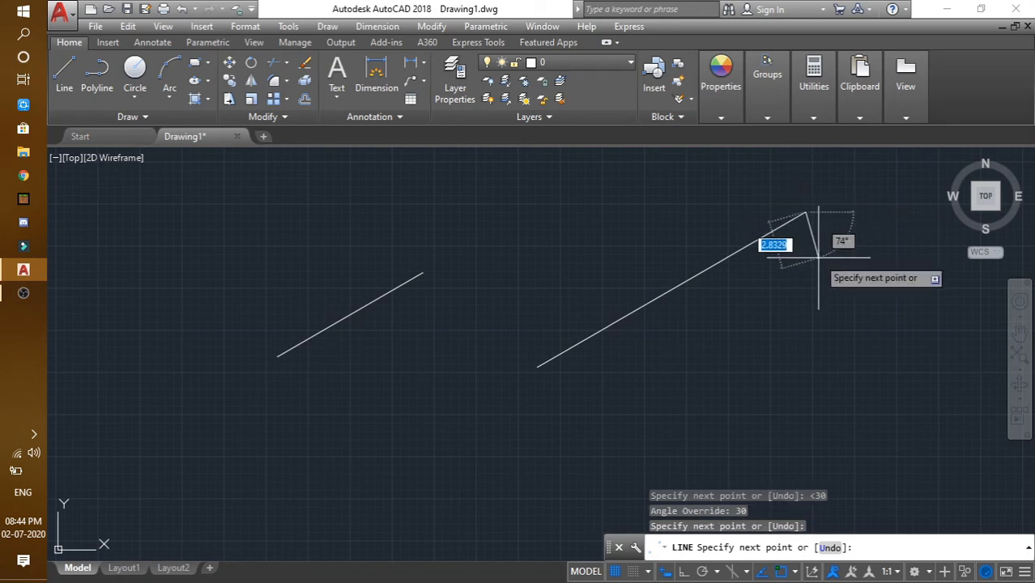
key(Escape)
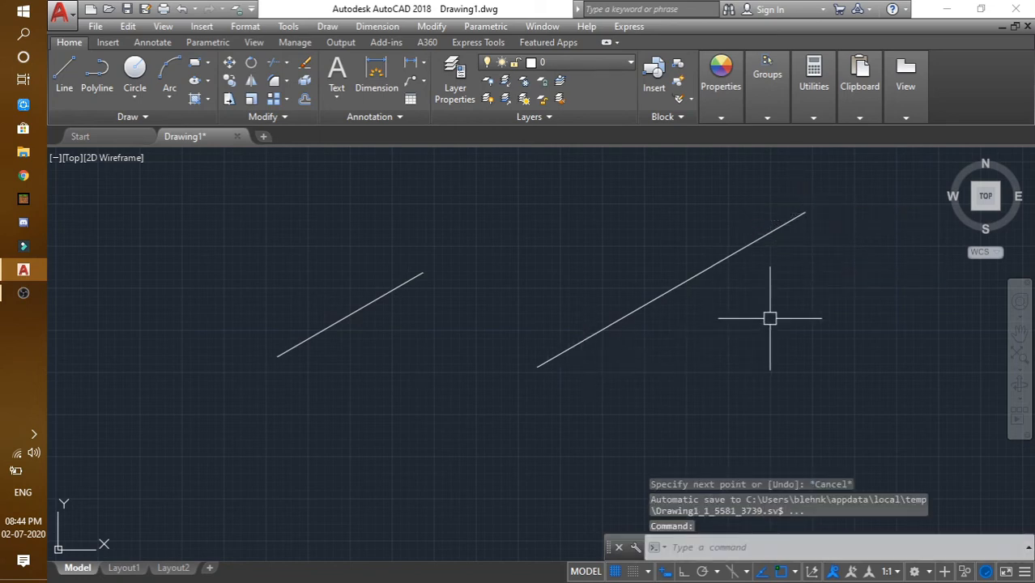
Select both inclined lines individually and clear the selection.
middle_drag(670, 343, 602, 355)
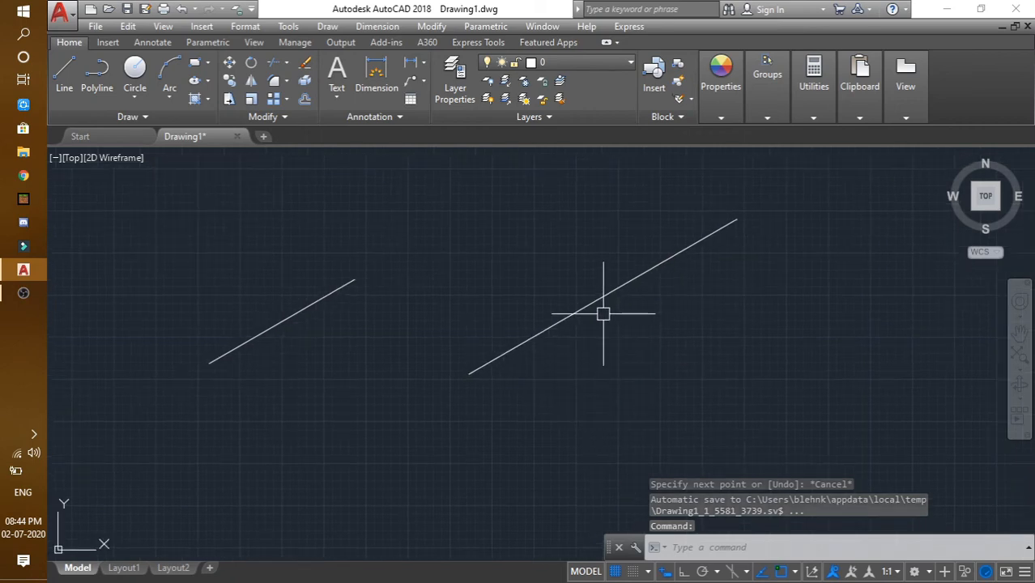
click(605, 298)
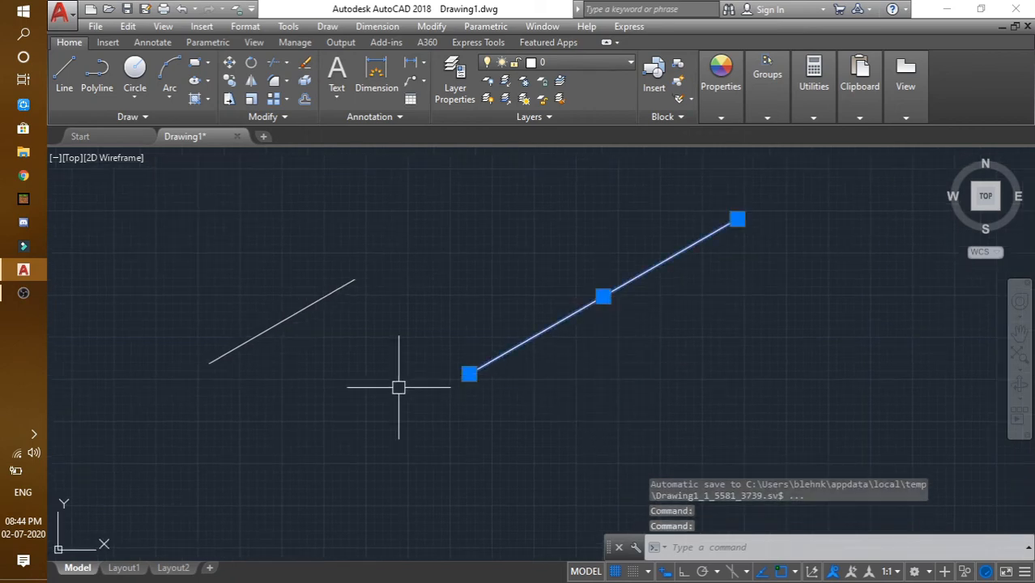
click(303, 304)
click(645, 357)
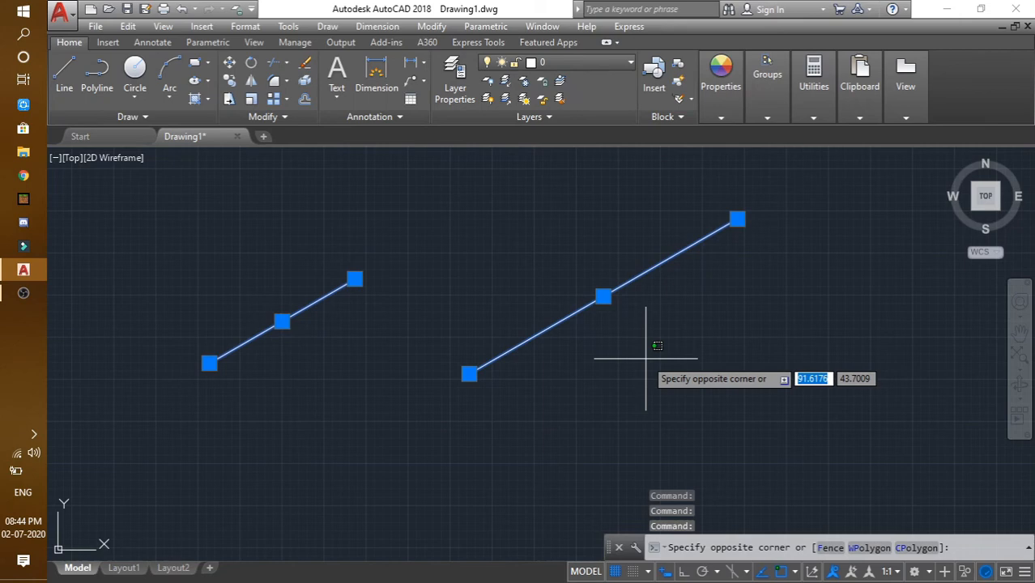
key(Escape)
key(Escape)
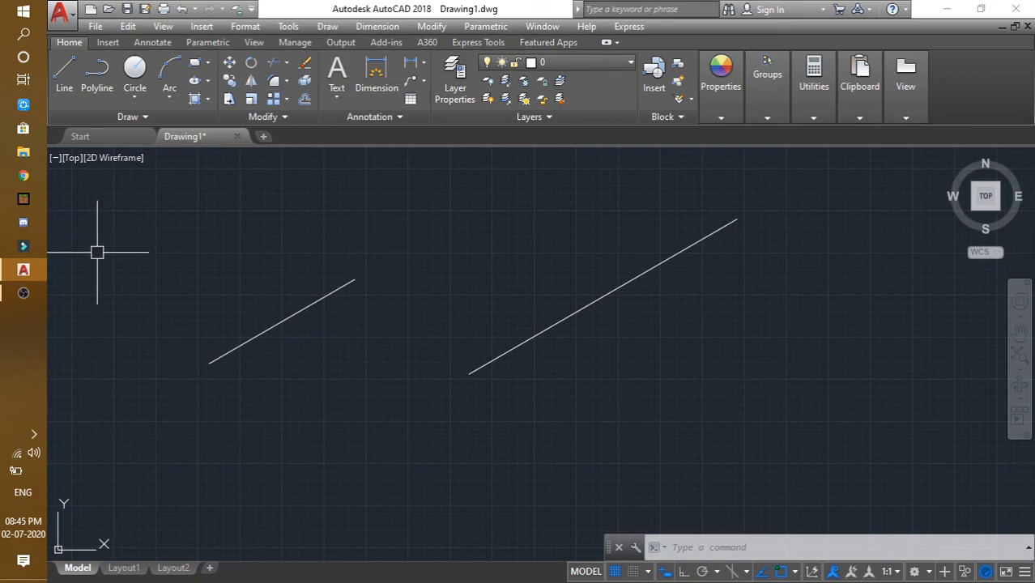
click(65, 71)
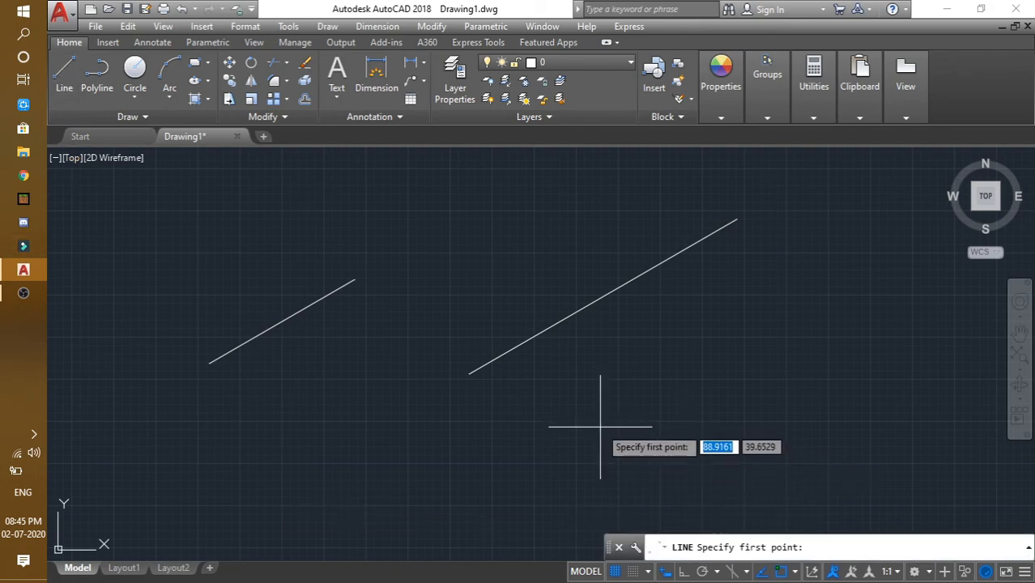
click(719, 397)
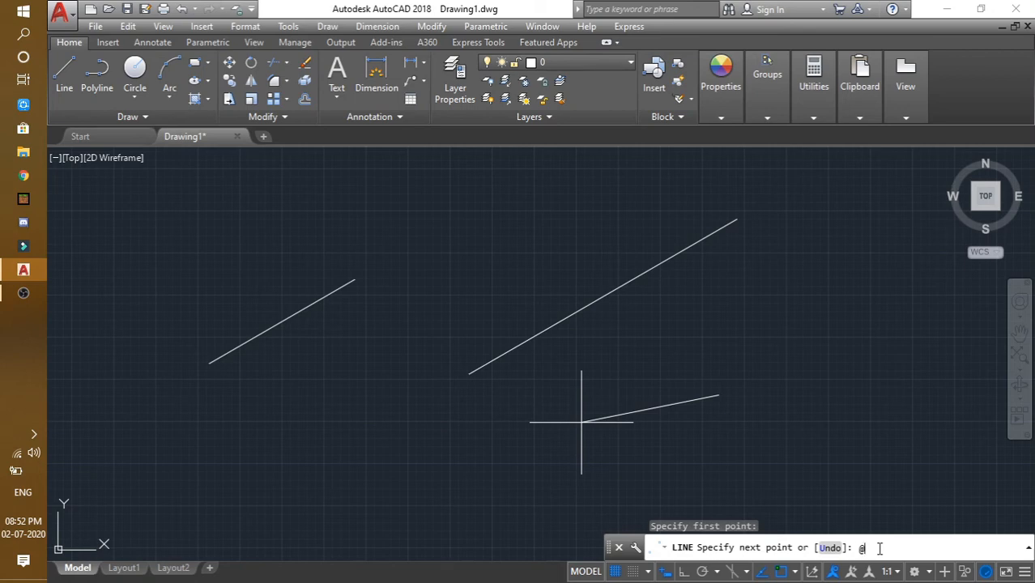
text(12<45)
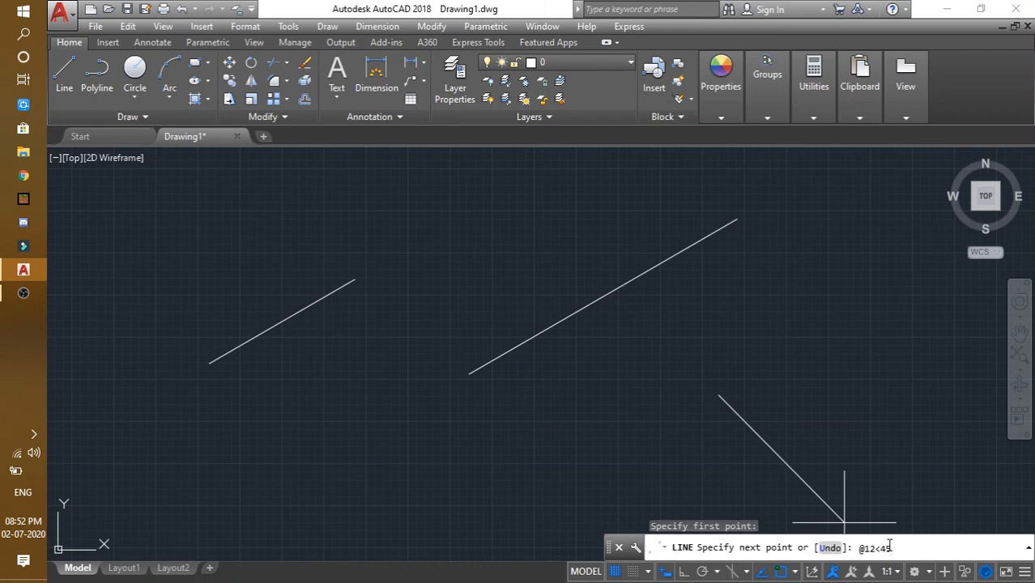
key(Return)
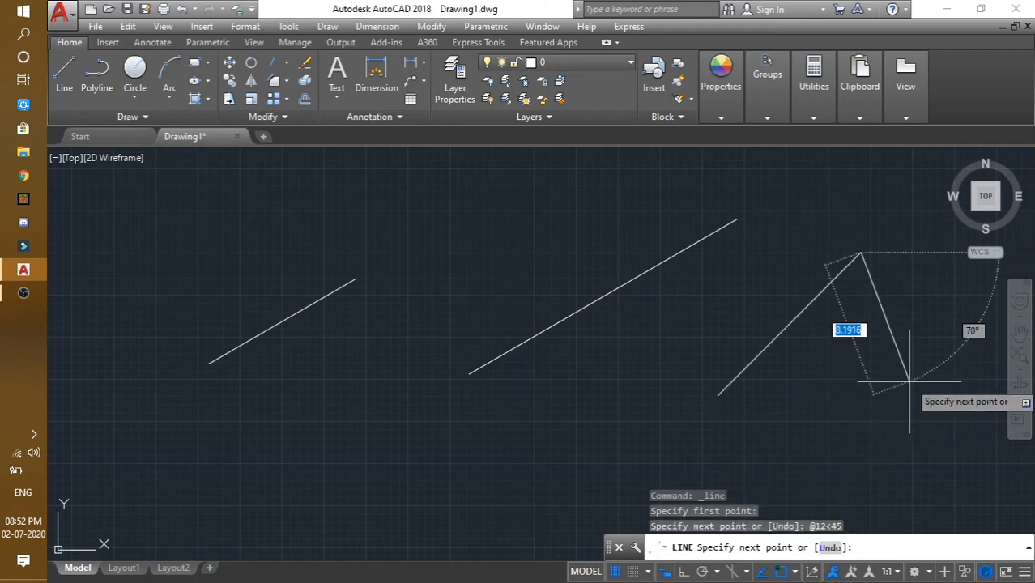
key(Escape)
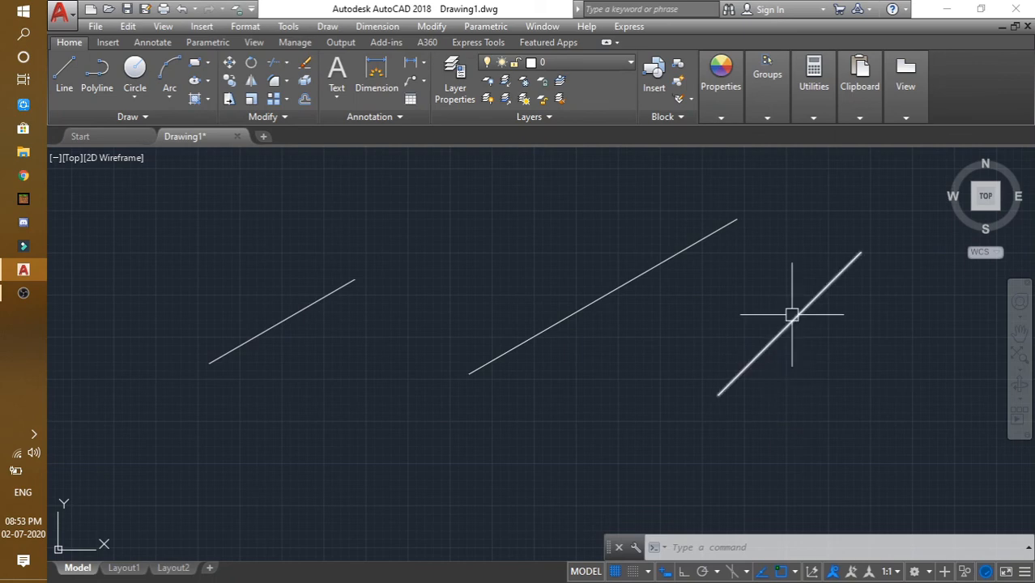
click(796, 320)
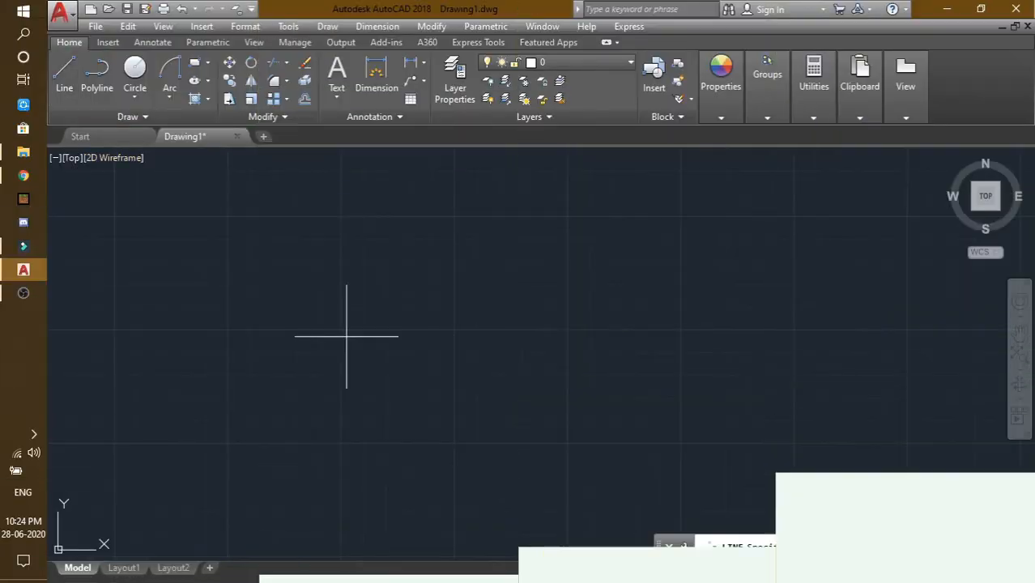
Draw a long vertical line through the middle of the empty drawing area.
text(l)
key(Return)
click(453, 159)
click(470, 515)
key(Return)
Draw a second vertical line of similar length, parallel to the first and to its left.
key(Return)
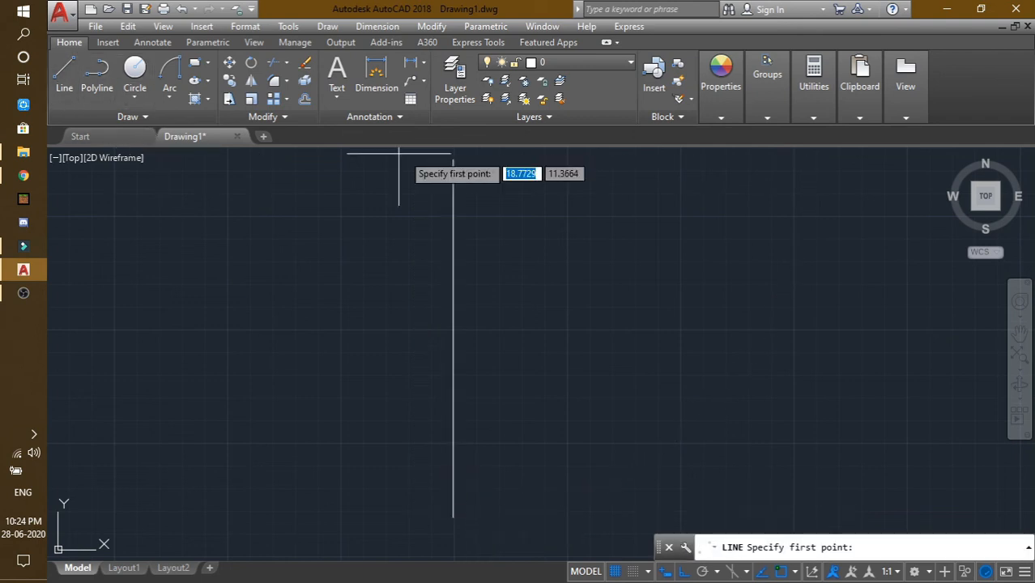
click(333, 158)
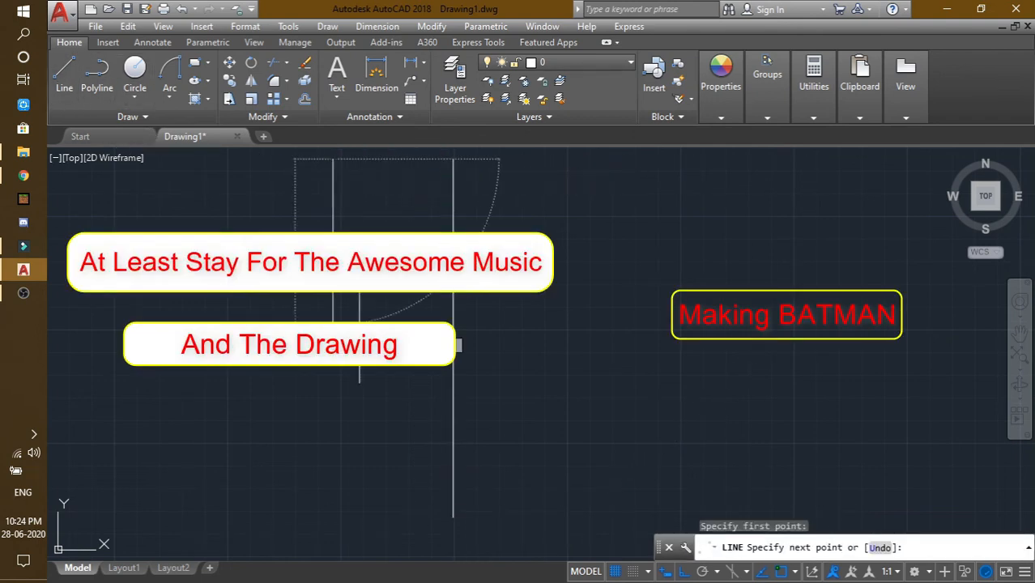
click(340, 515)
key(Return)
Turn Ortho off and draw a shoulder line about 2.9 units long, sloping down-left from the left vertical line's lower end.
key(Return)
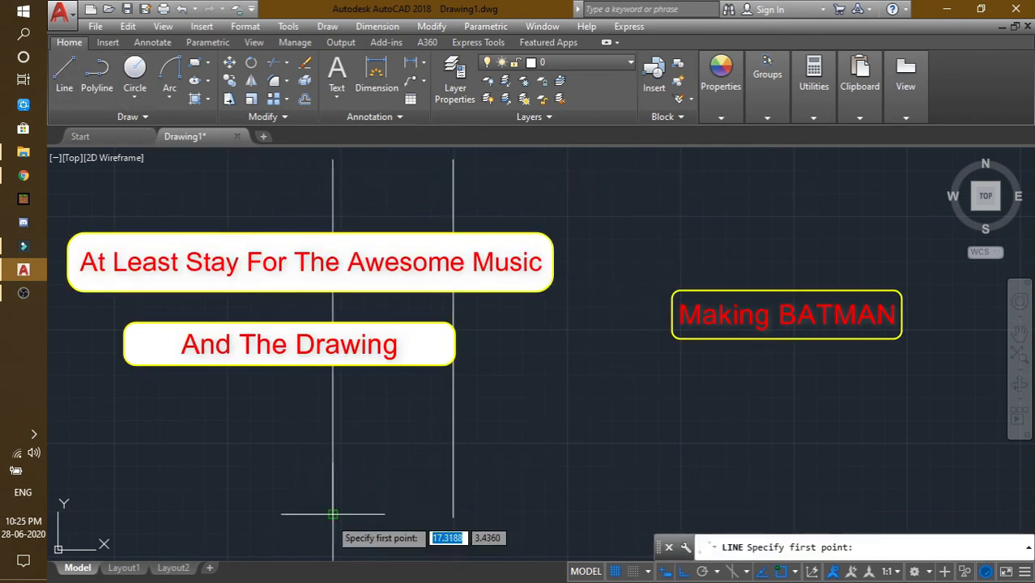
click(332, 514)
key(F8)
scroll(244, 550, down, 2)
middle_drag(247, 543, 261, 441)
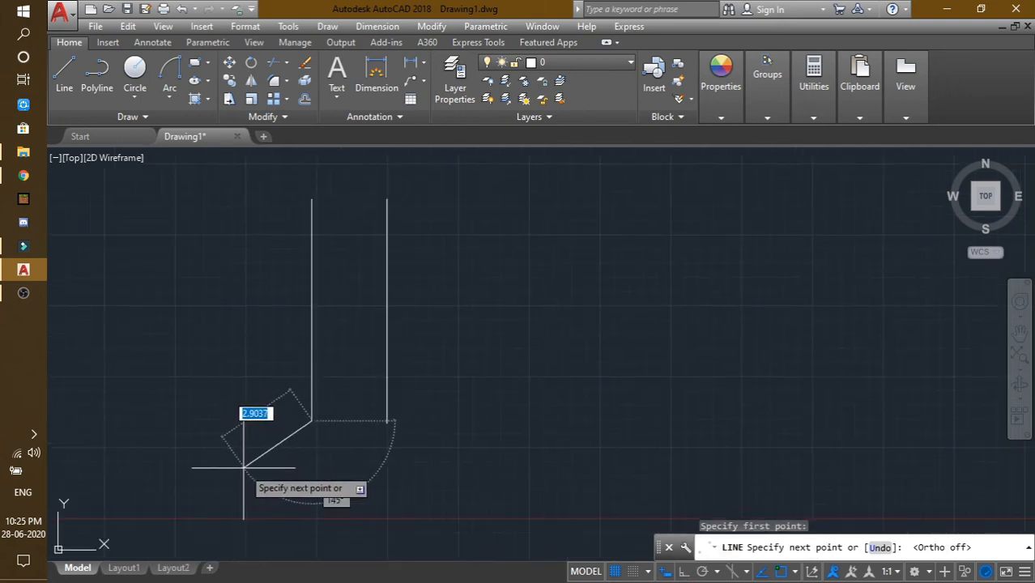
click(243, 468)
key(Return)
Draw a short ear line sloping down-right from the upper end of the left vertical line.
key(Return)
click(312, 199)
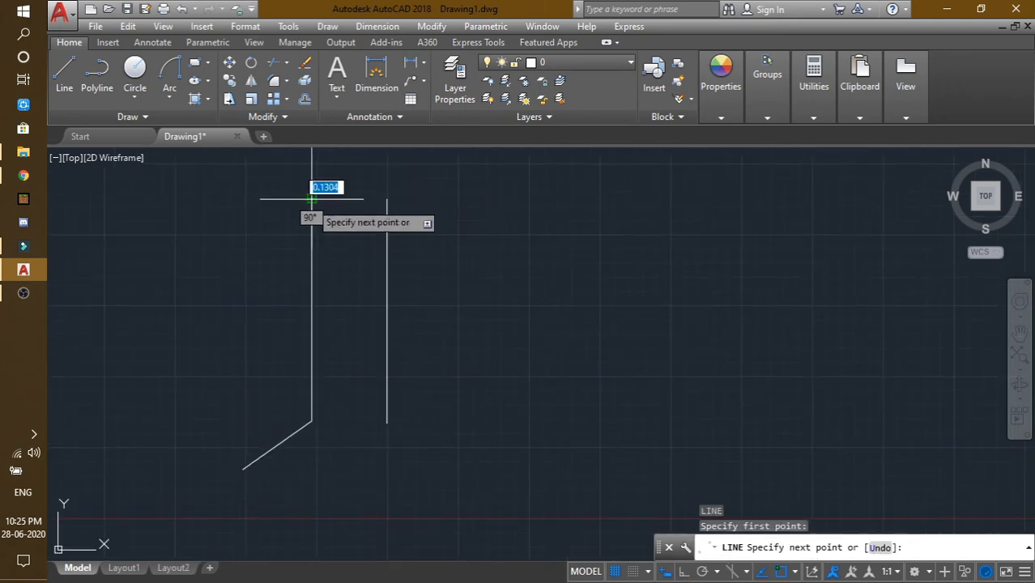
click(338, 258)
key(Return)
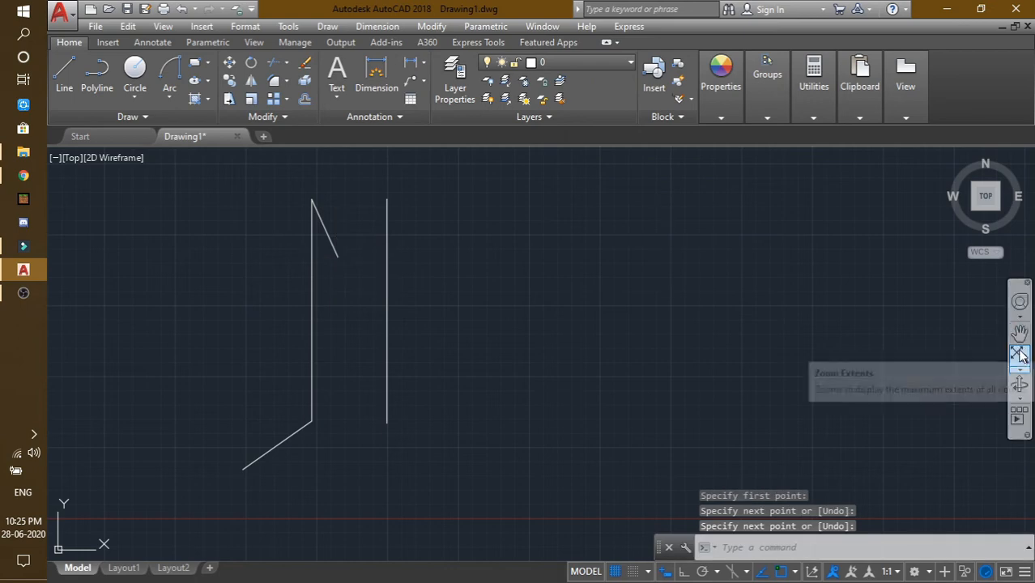
Delete the separate vertical line on the right, keeping the connected half outline.
click(1018, 352)
click(548, 266)
click(425, 356)
key(Delete)
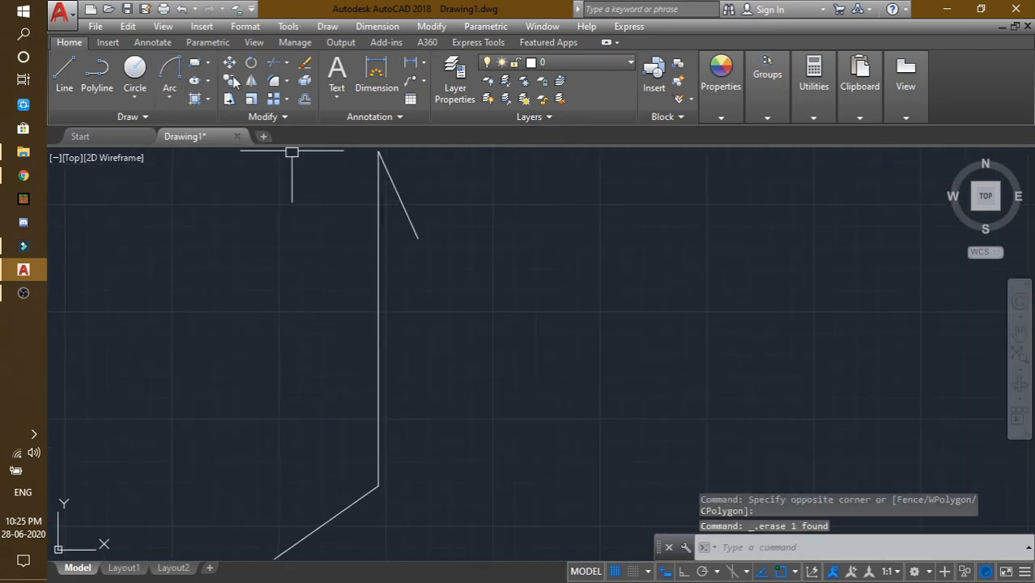
click(251, 81)
key(Escape)
click(436, 179)
click(285, 545)
click(251, 81)
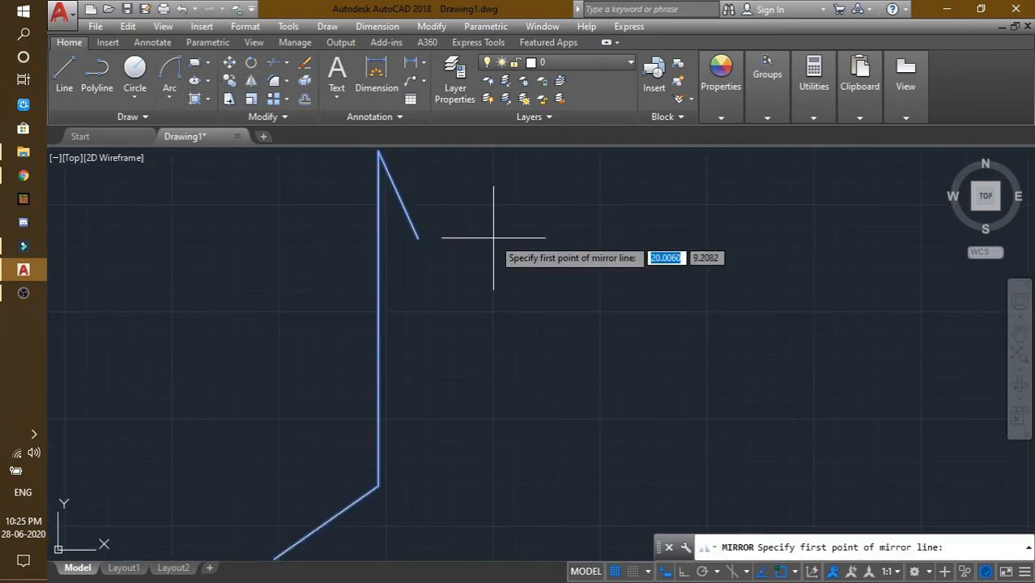
click(493, 241)
key(F8)
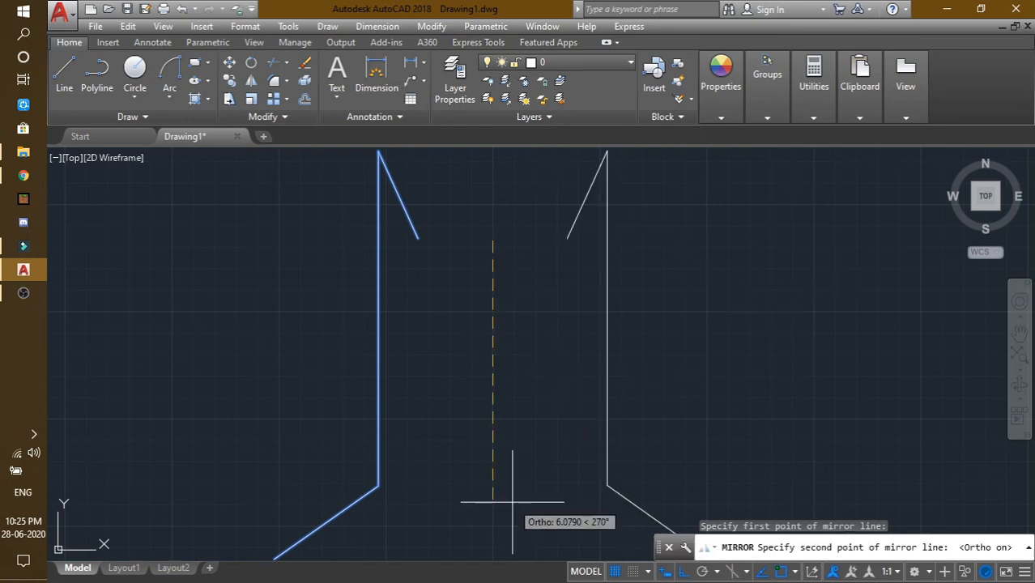
key(Escape)
Mirror the three lines of the half outline about a vertical axis to their right, keeping the source objects.
click(478, 171)
click(268, 539)
click(251, 81)
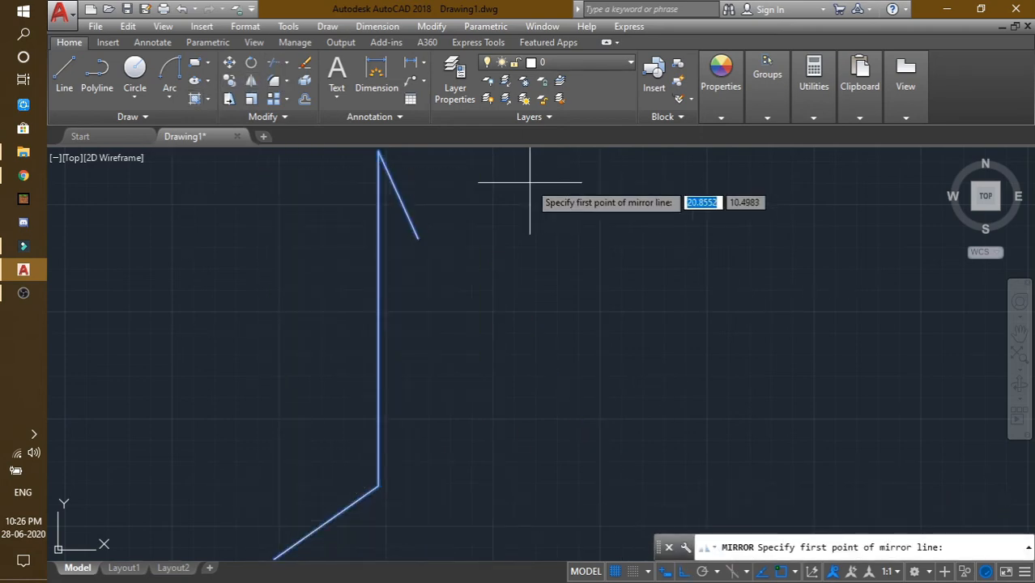
click(511, 187)
click(506, 361)
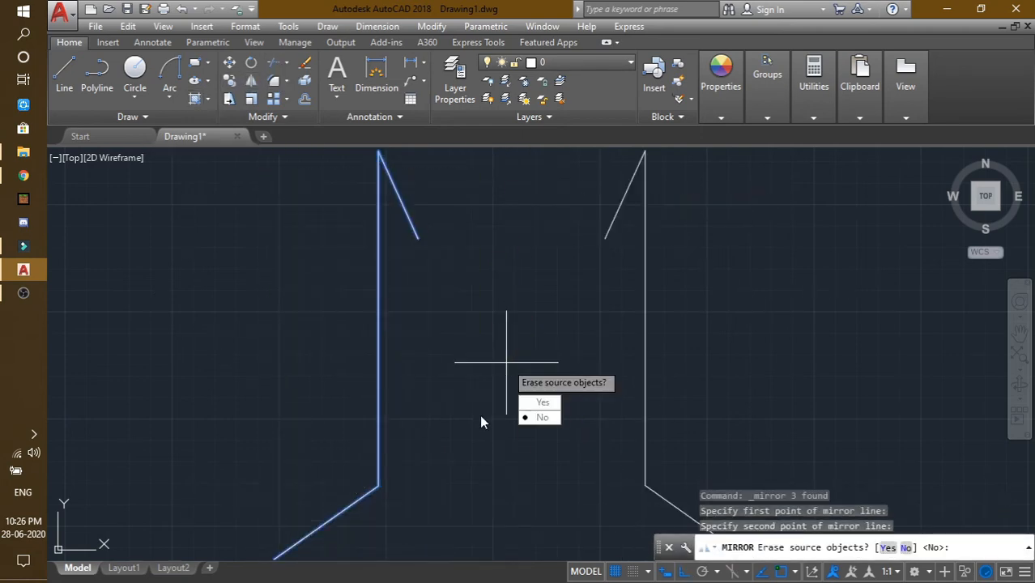
key(Return)
Draw a Start, End, Radius arc between the inner ends of the two ear lines, with a radius of about 3 units.
click(170, 96)
click(175, 249)
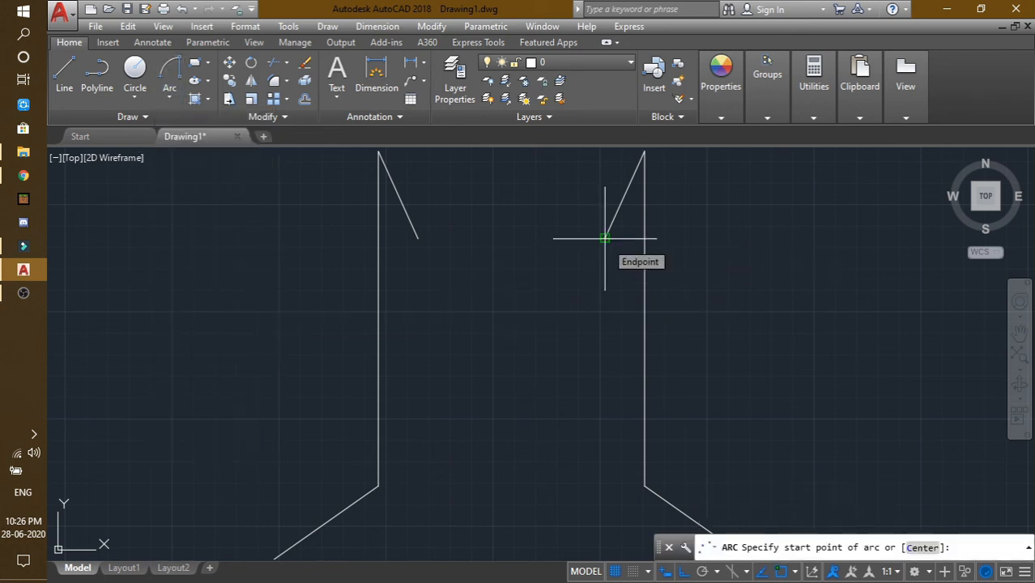
click(604, 239)
click(418, 238)
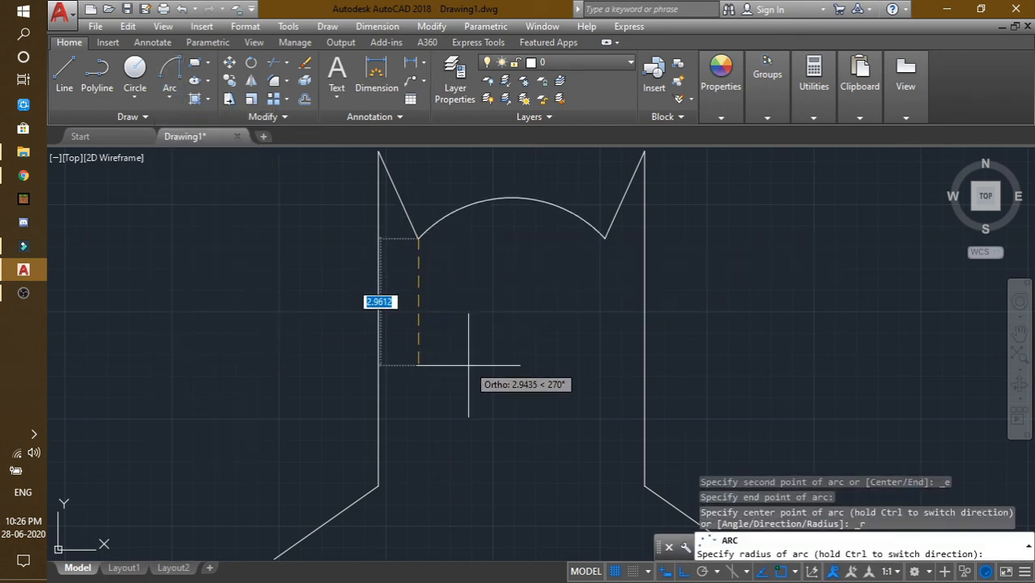
click(468, 363)
Draw a short vertical line for the left eye's outer side, directly below the left end of the arc.
text(l)
key(Return)
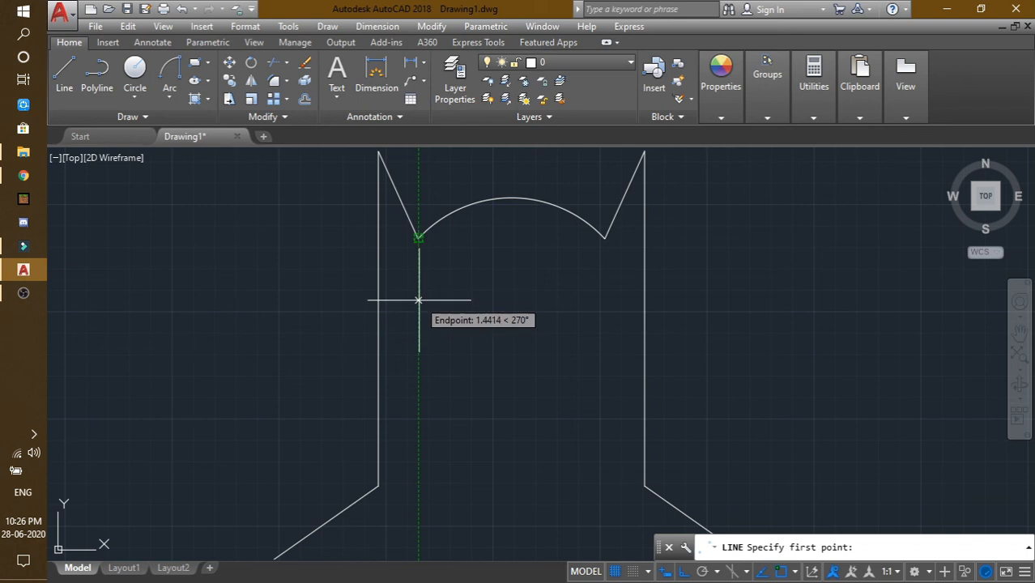
click(418, 334)
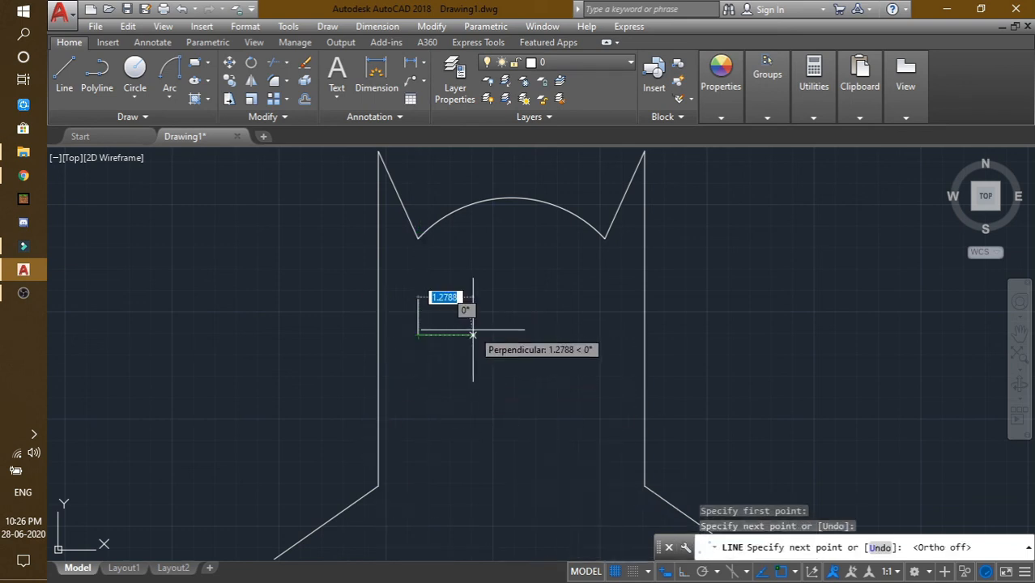
scroll(457, 324, up, 4)
key(Escape)
Draw the left eye's upper edge from the top of its outer side, about 1.75 units long and sloping 14° downward.
key(Return)
click(333, 249)
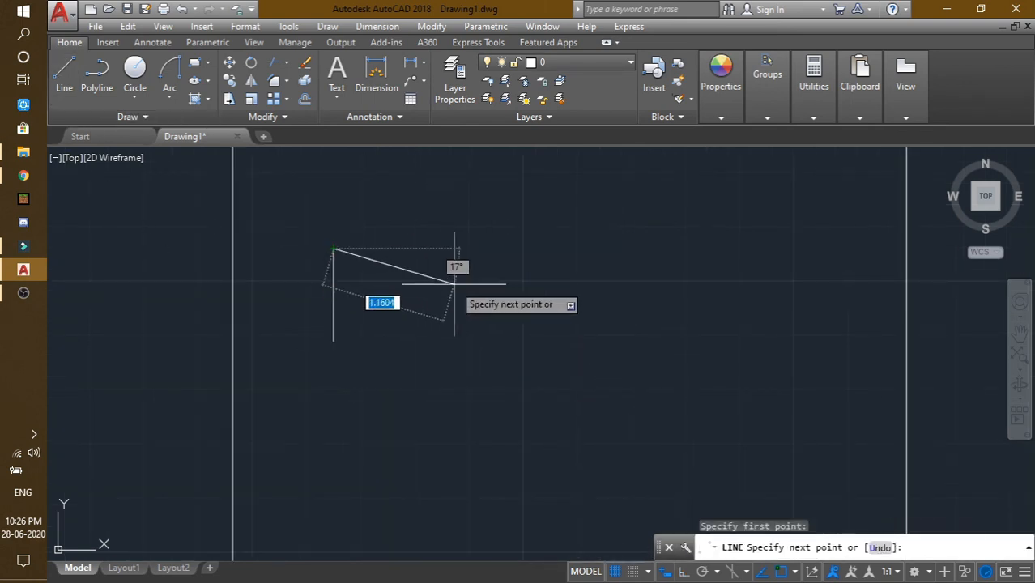
scroll(453, 292, down, 4)
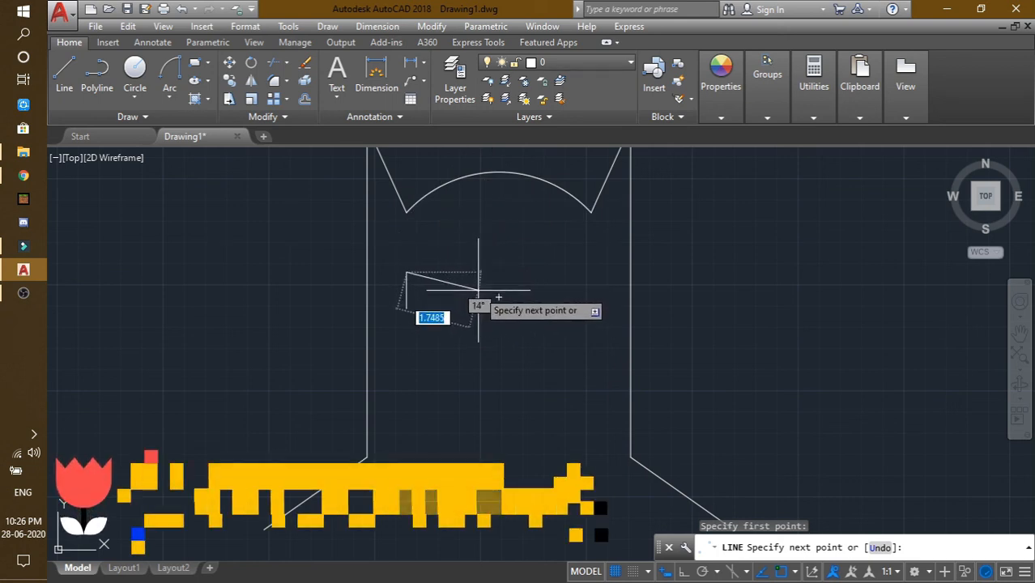
click(478, 291)
key(Escape)
Try to close the left eye with a nearly horizontal lower edge and a short slanted inner side.
key(Return)
scroll(438, 319, up, 4)
click(359, 290)
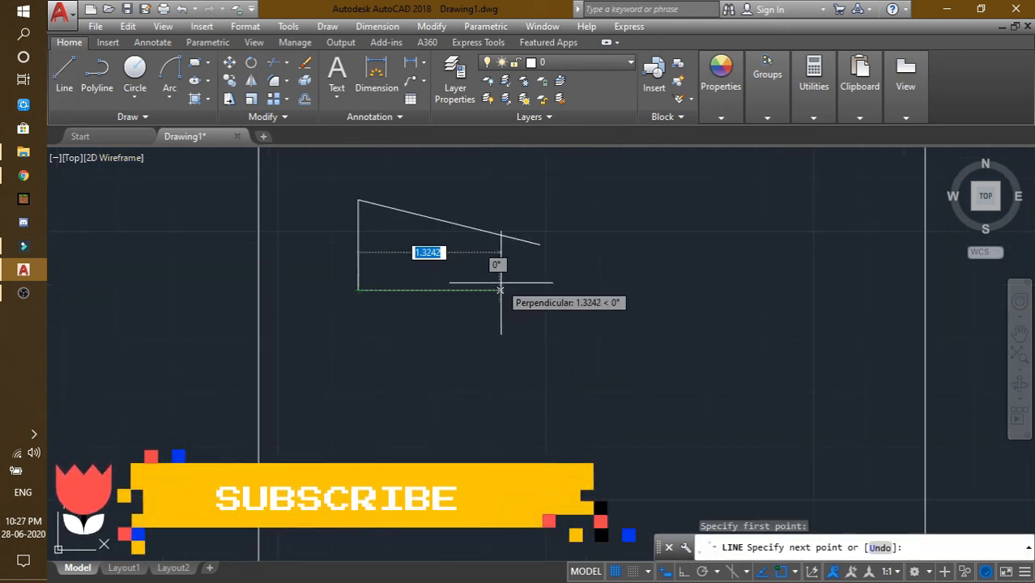
scroll(515, 284, up, 4)
click(496, 284)
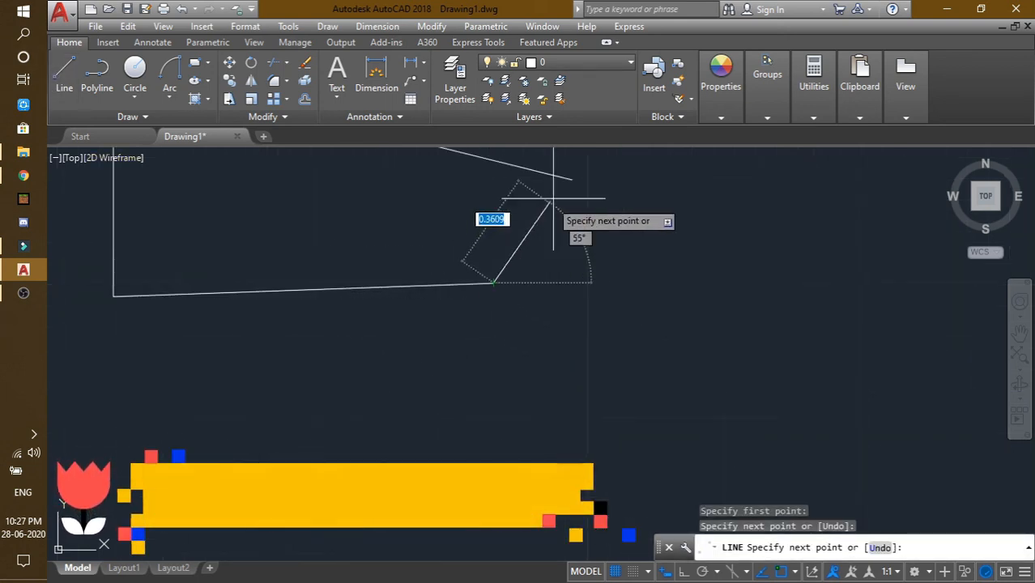
click(572, 177)
key(Escape)
Delete the left eye's lower edge and slanted inner side.
scroll(469, 264, down, 6)
drag(498, 252, 404, 300)
key(Delete)
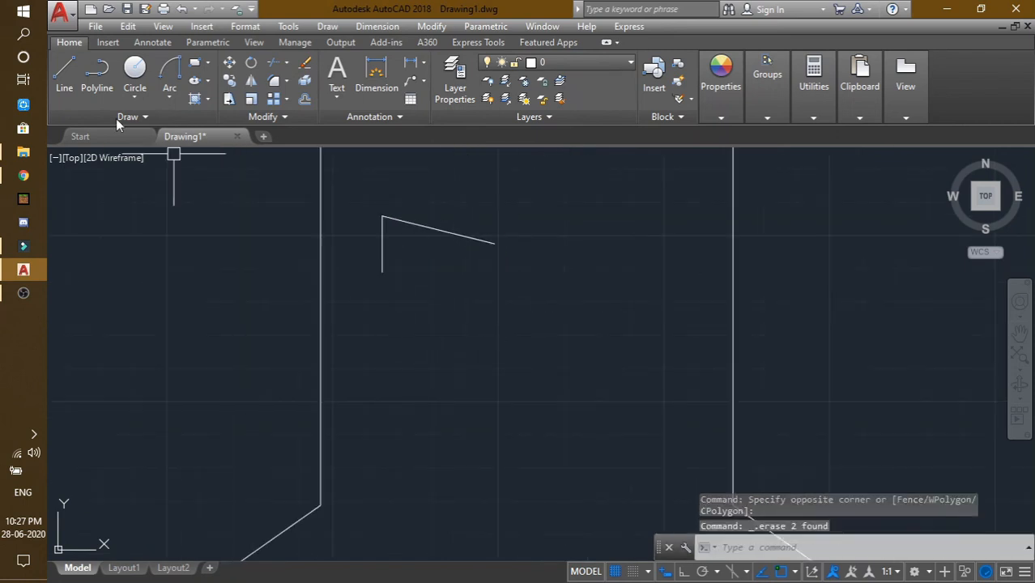
Close the left eye with a lower edge about 1.5 units long and a short inner side up to the upper edge's end.
key(l)
key(Return)
scroll(405, 275, up, 3)
click(403, 264)
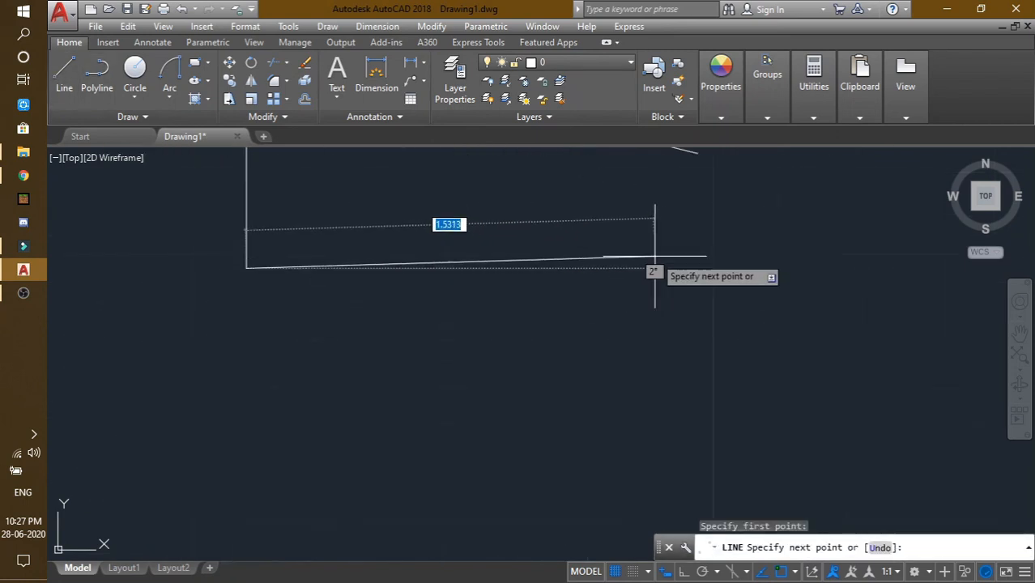
click(661, 261)
click(685, 193)
scroll(682, 209, down, 2)
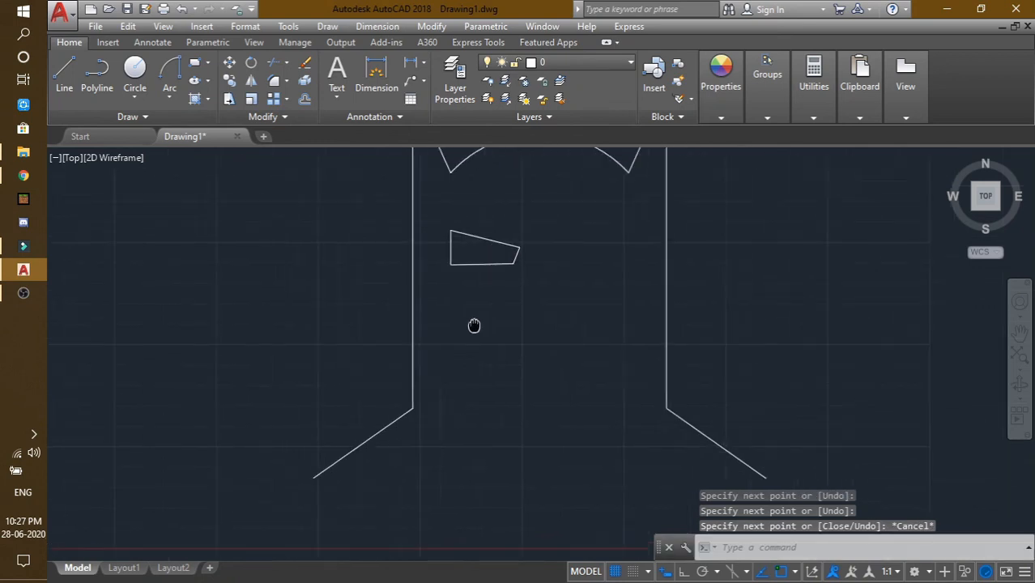
Draw the left half of the mouth opening below the eye as five connected lines, from the centre notch around to the chin.
scroll(474, 323, down, 2)
scroll(591, 337, up, 2)
click(69, 87)
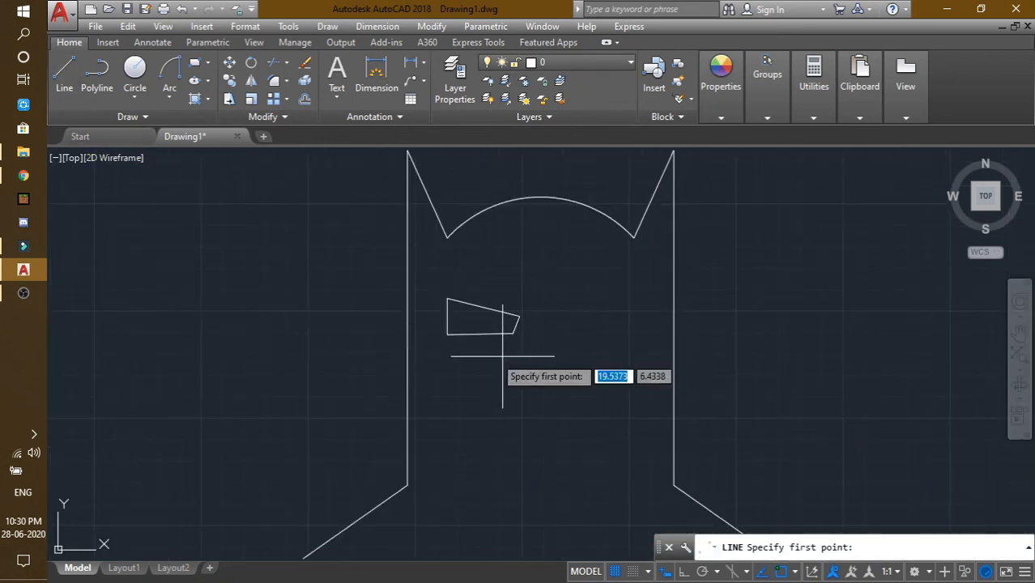
click(541, 382)
click(527, 370)
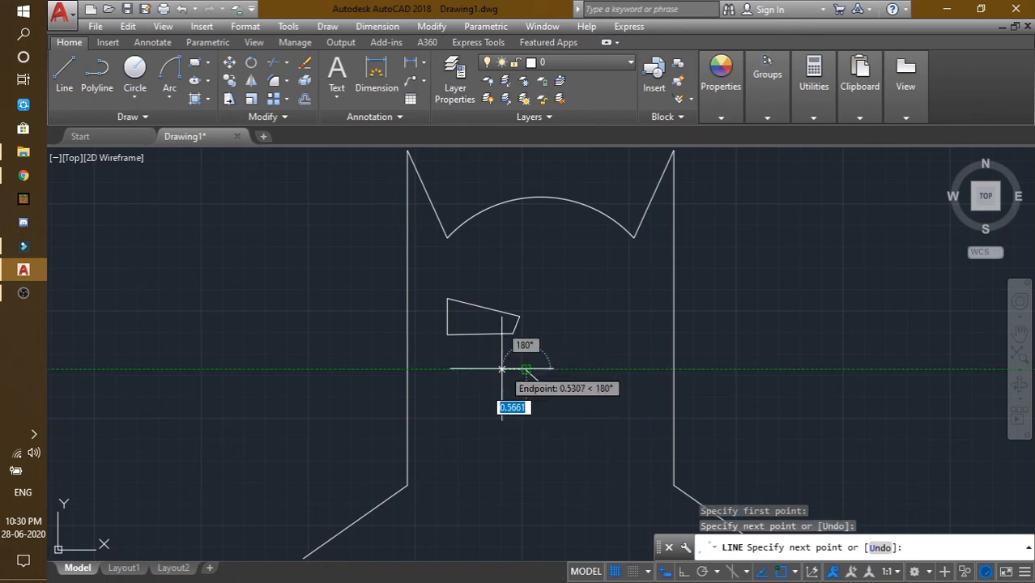
click(441, 370)
click(441, 474)
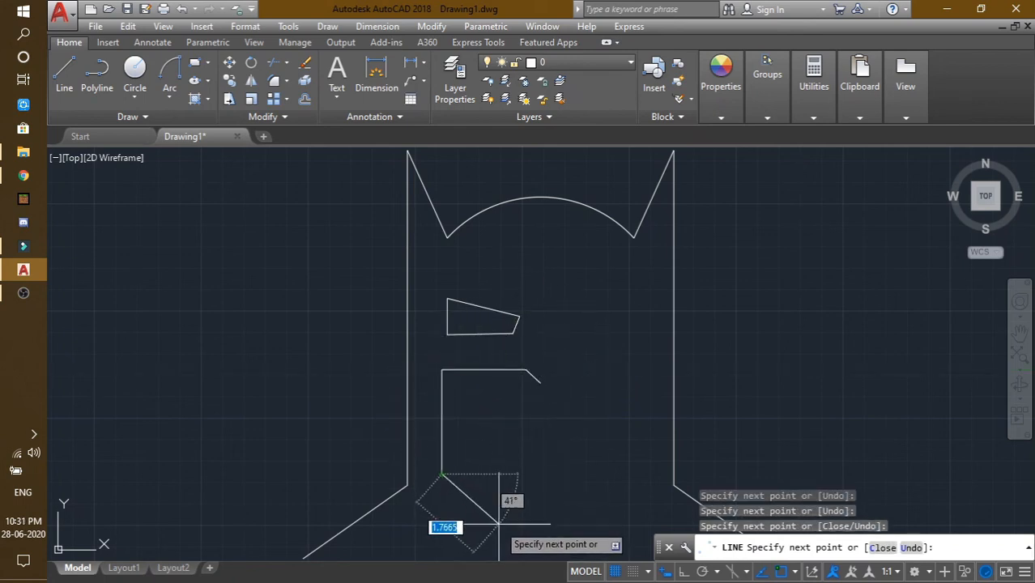
click(503, 521)
click(540, 521)
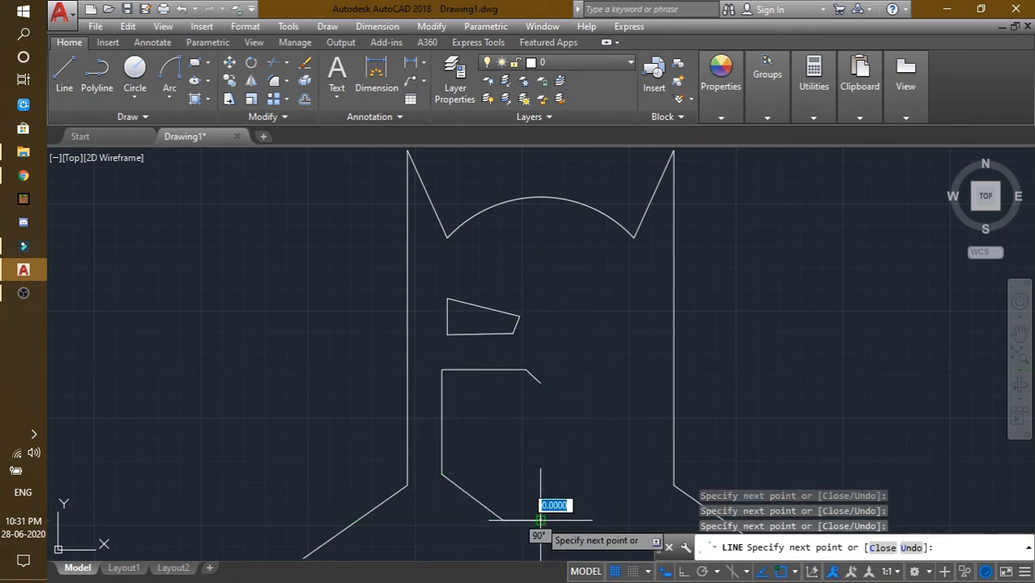
key(Escape)
Mirror the half mouth opening about the vertical axis through its notch point and the arc's midpoint, keeping the source objects.
click(571, 342)
click(450, 516)
click(251, 80)
click(541, 382)
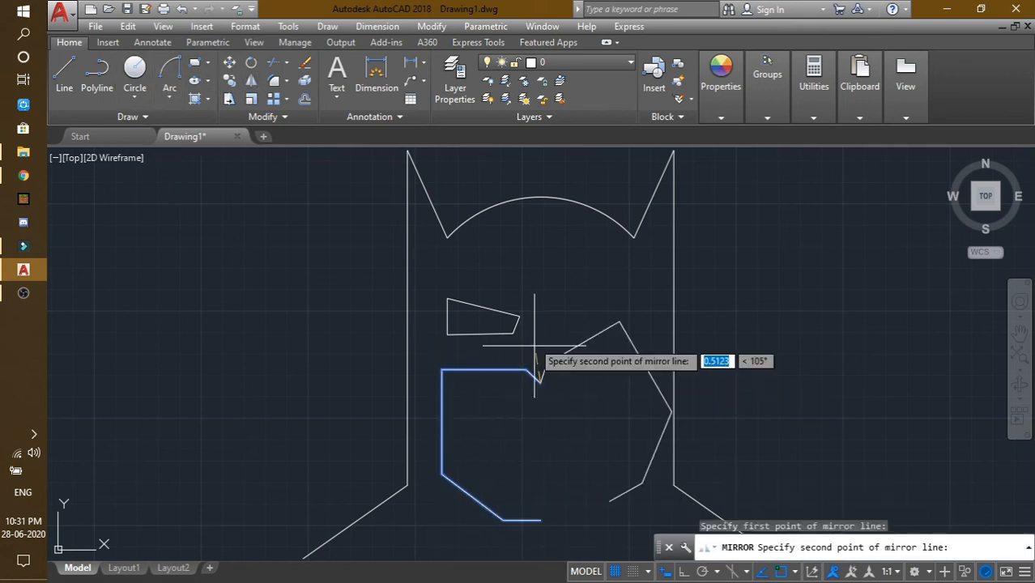
click(542, 198)
key(Return)
Mirror the left eye about the vertical axis through the arc's midpoint, keeping the source objects.
click(387, 269)
click(541, 353)
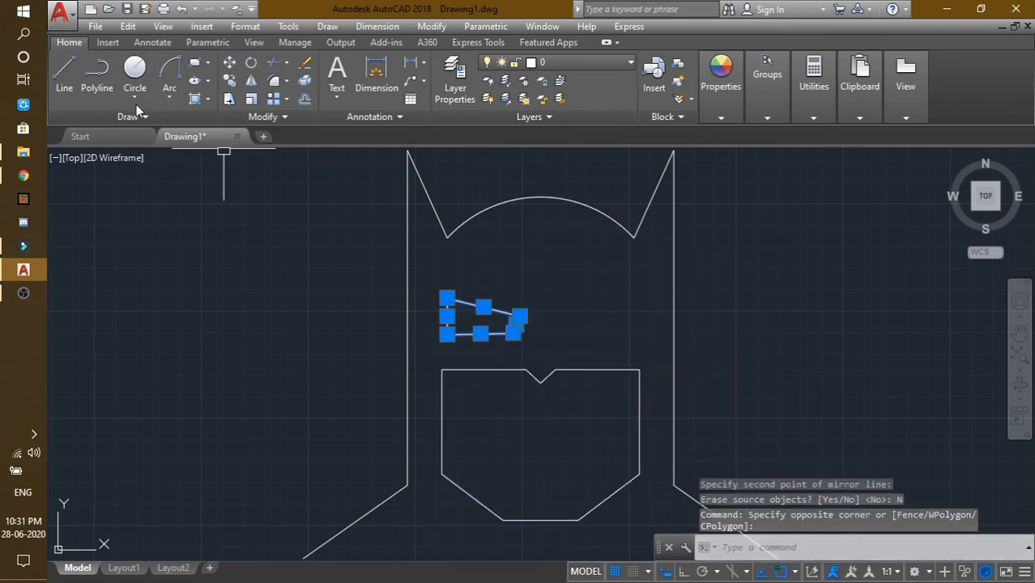
click(251, 80)
click(540, 198)
click(570, 378)
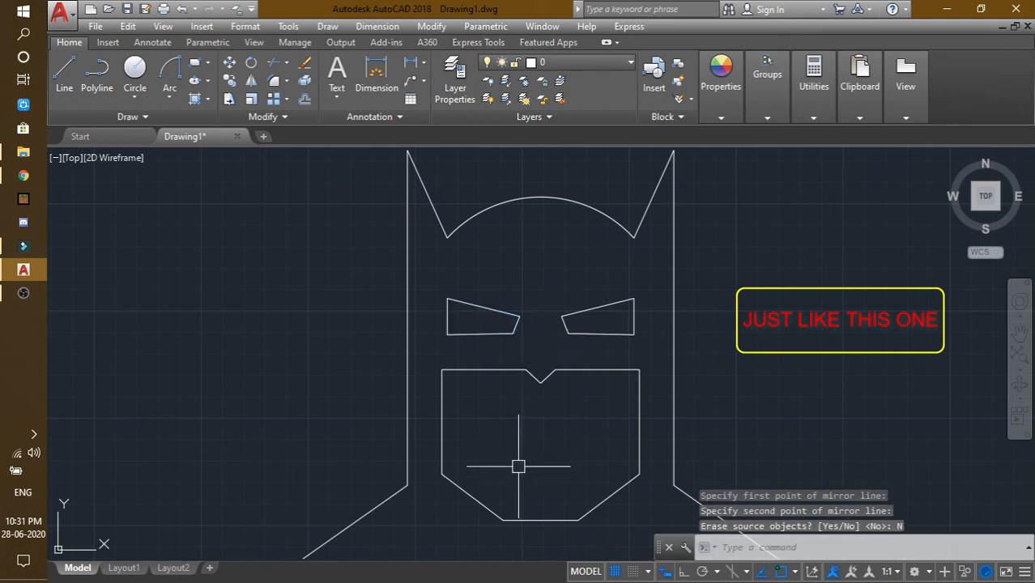
Draw a downward-bulging arc between the lower ends of the two shoulder lines using start, end and radius.
middle_drag(475, 445, 434, 311)
click(169, 77)
click(261, 423)
click(735, 423)
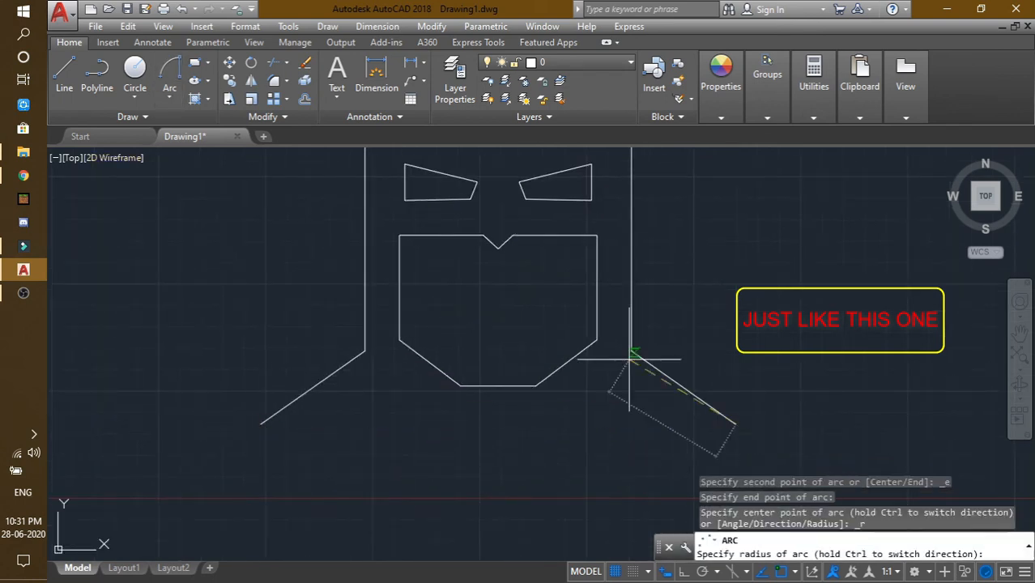
click(559, 418)
click(1019, 353)
Draw the left half of the lips below the notch as a short horizontal line and a slanted line rising from its outer end.
click(64, 75)
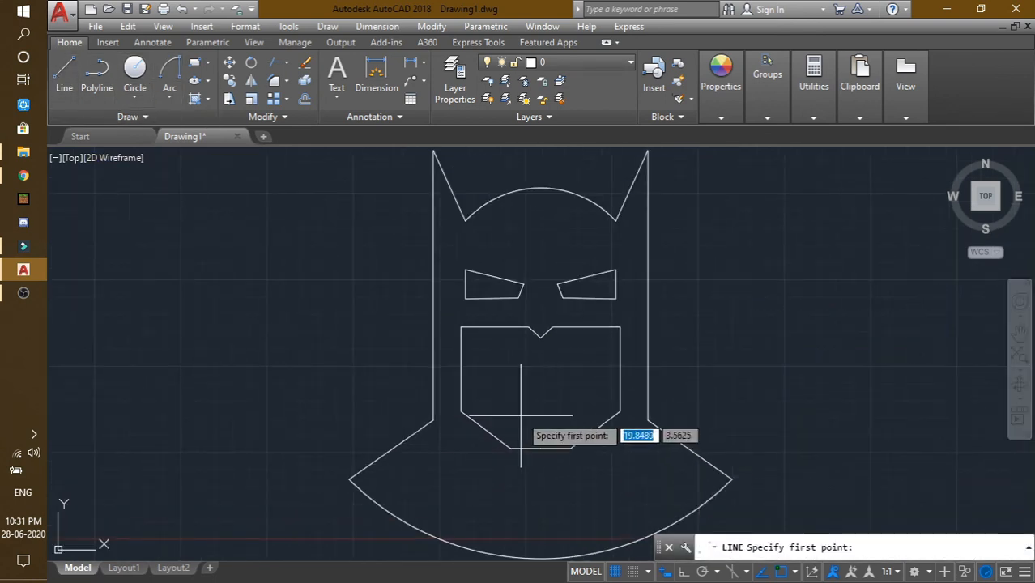
scroll(521, 413, up, 3)
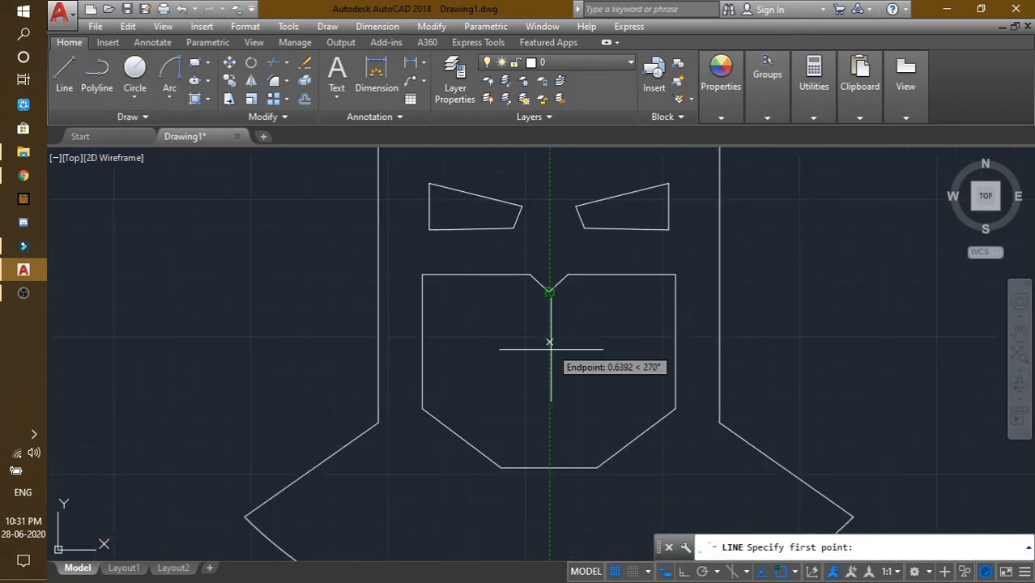
click(528, 396)
key(Escape)
click(64, 74)
scroll(552, 405, up, 4)
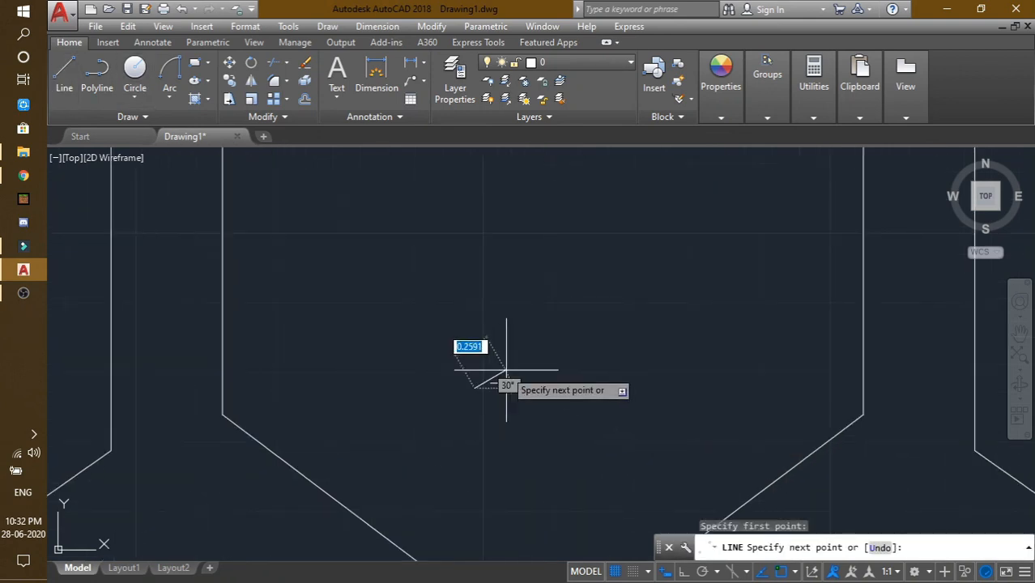
key(Escape)
Mirror the two lip lines about the vertical axis through the horizontal line's inner end, keeping the source objects.
click(548, 414)
click(476, 347)
click(251, 81)
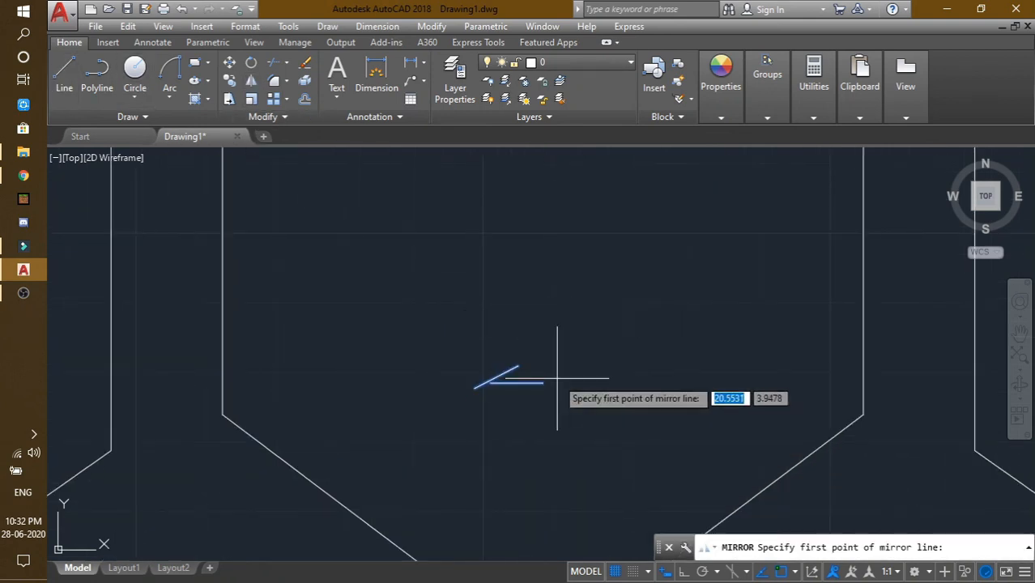
click(544, 383)
click(685, 573)
click(534, 250)
click(562, 309)
Join the upper ends of the two slanted lip lines with a shallow downward-curving arc using start, end and radius.
click(169, 75)
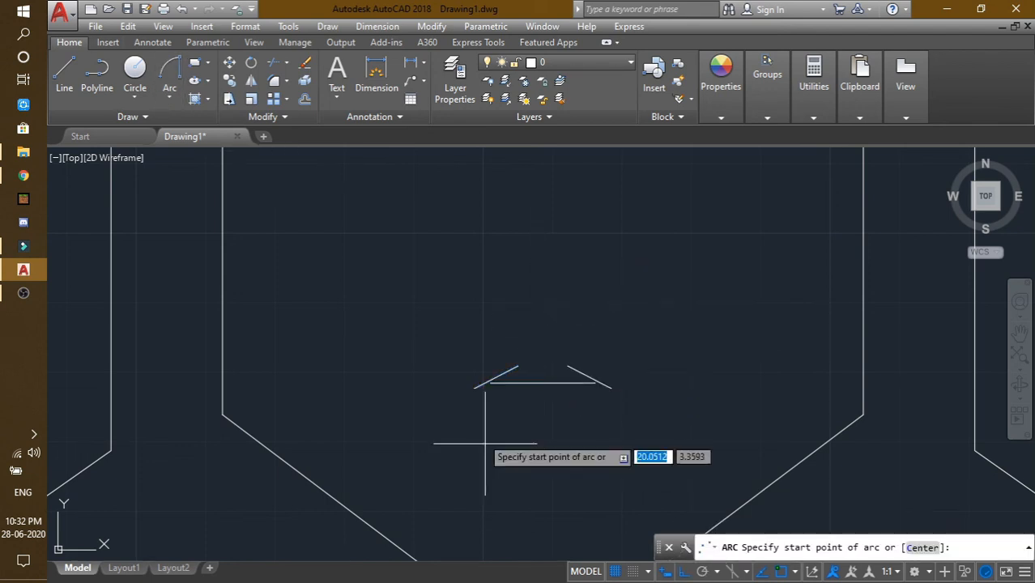
click(518, 366)
click(569, 366)
click(548, 416)
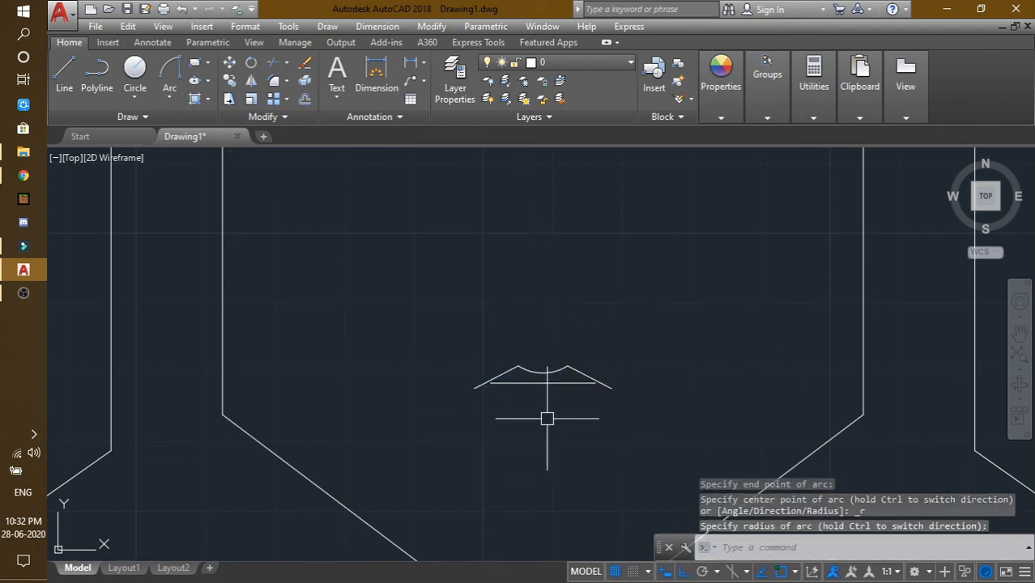
scroll(548, 419, down, 6)
middle_drag(717, 421, 685, 421)
click(1020, 357)
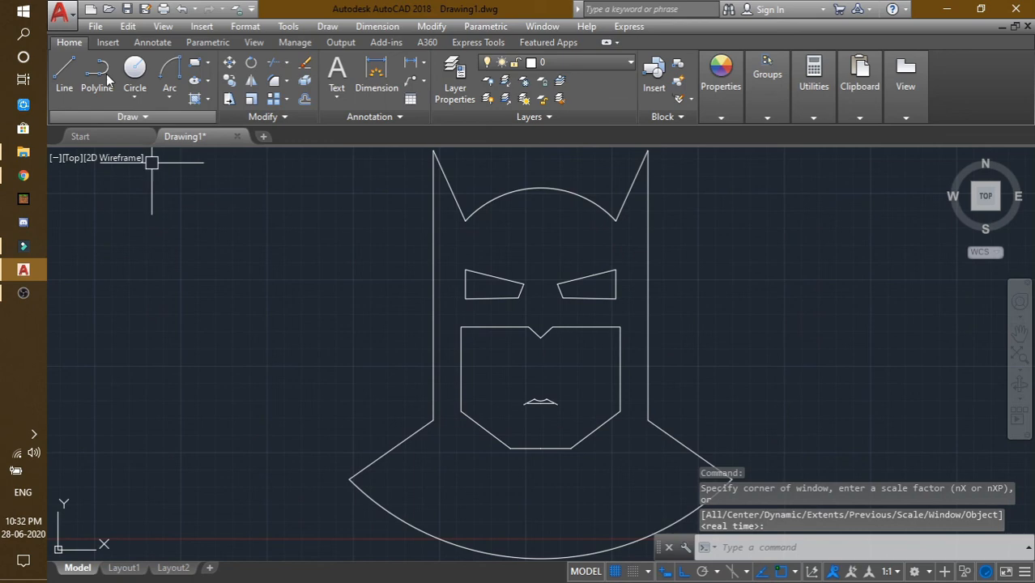
Fill the mask area around the eyes and mouth opening with a solid hatch in black (0,0,0).
click(193, 98)
click(486, 80)
click(461, 134)
click(476, 531)
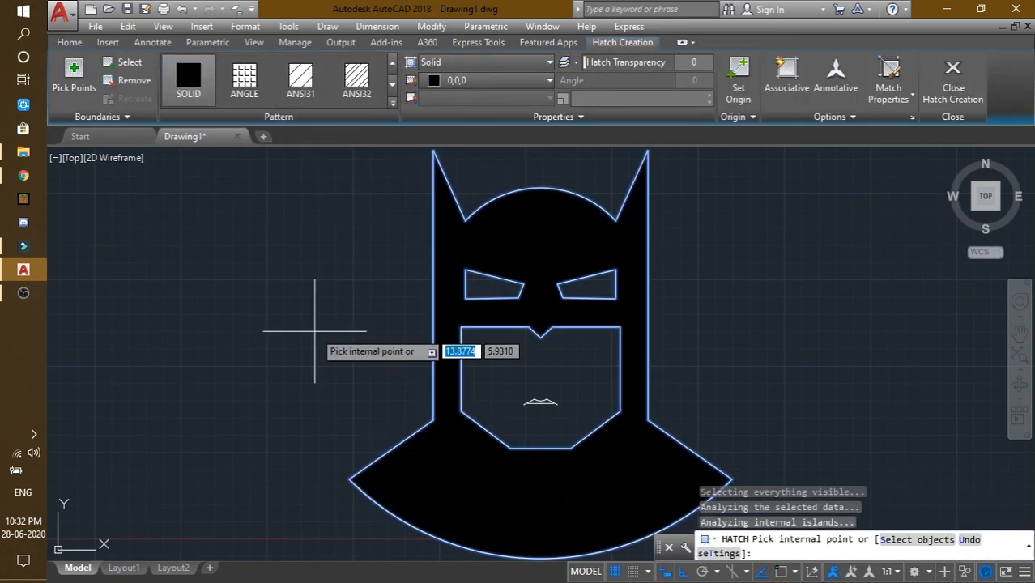
key(Escape)
Try to fill the eyes with a solid white 255,255,255 hatch.
key(Return)
click(486, 80)
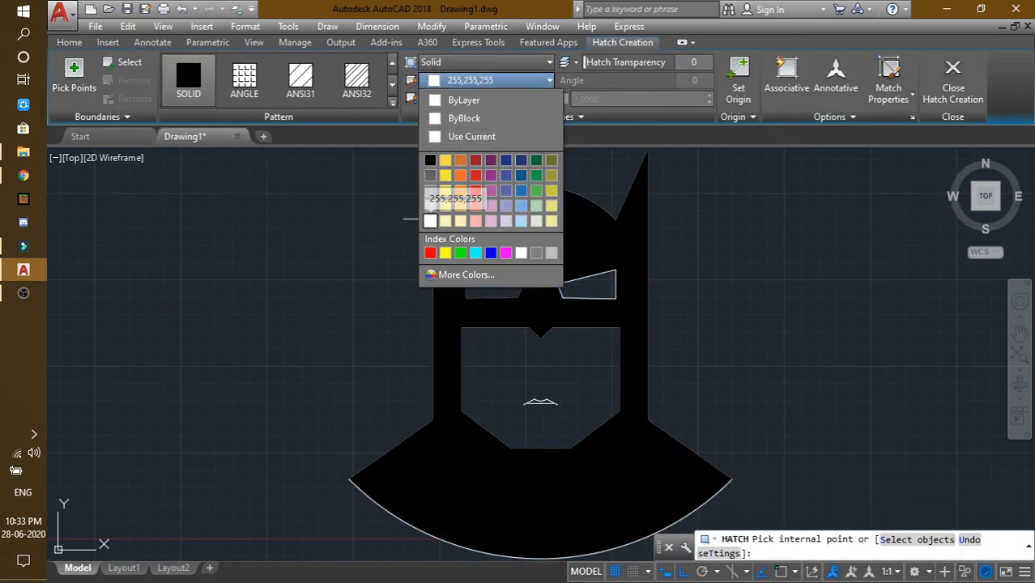
click(430, 220)
click(486, 286)
click(618, 287)
click(502, 292)
key(Escape)
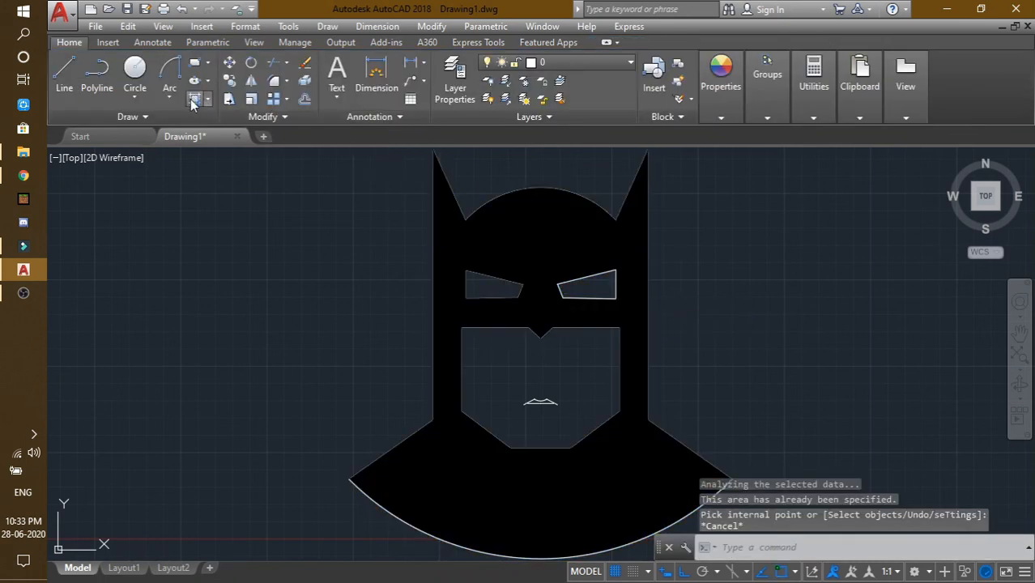
Fill both eyes with a solid hatch in white (255,255,255).
click(193, 99)
click(486, 80)
click(430, 221)
click(494, 285)
click(589, 287)
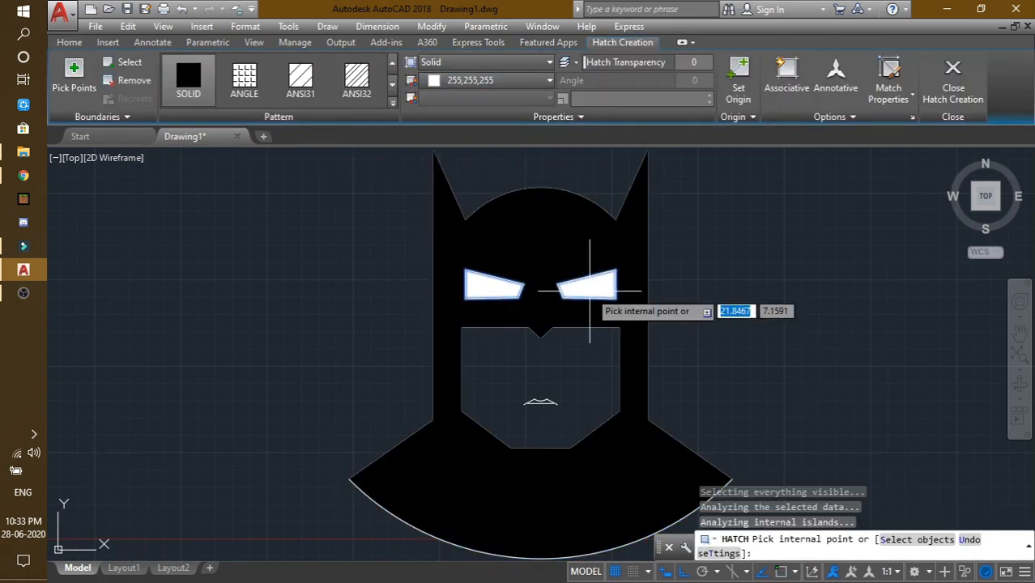
key(Escape)
Try filling the face opening with a solid 254,204,102 hatch, and undo it.
click(194, 99)
click(486, 80)
click(474, 222)
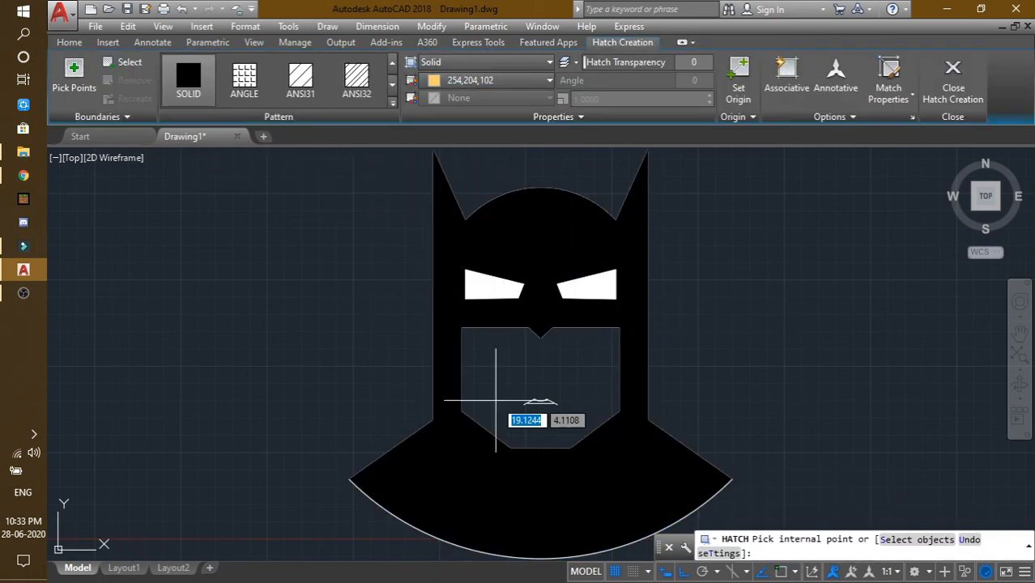
click(507, 402)
key(Escape)
key(ctrl+z)
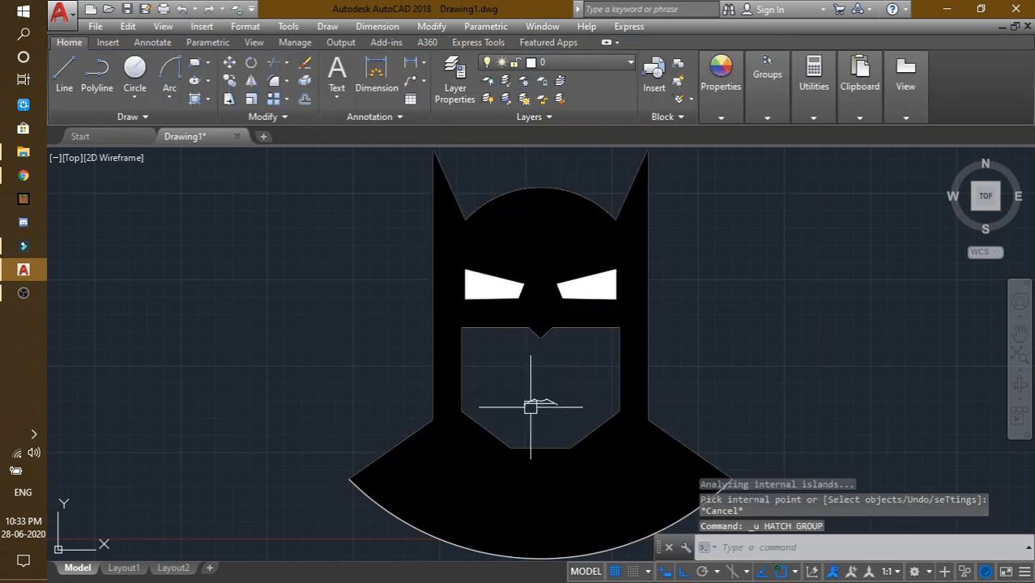
Change the colour of the lip lines and their arc to black.
click(504, 430)
click(590, 371)
click(720, 74)
key(Escape)
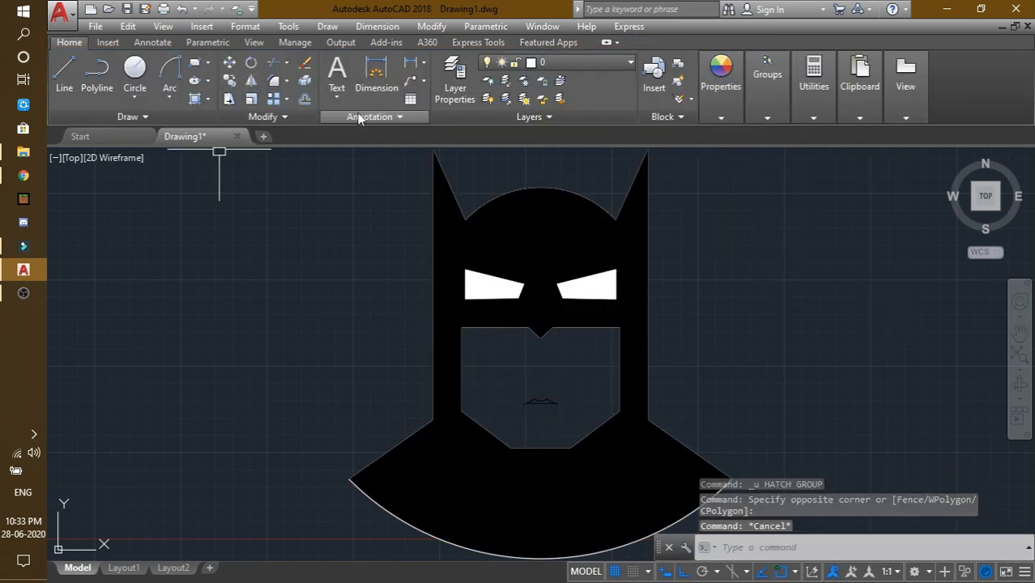
Fill the face opening around the lips with a solid hatch in colour 254,204,102.
click(194, 99)
click(486, 80)
click(474, 223)
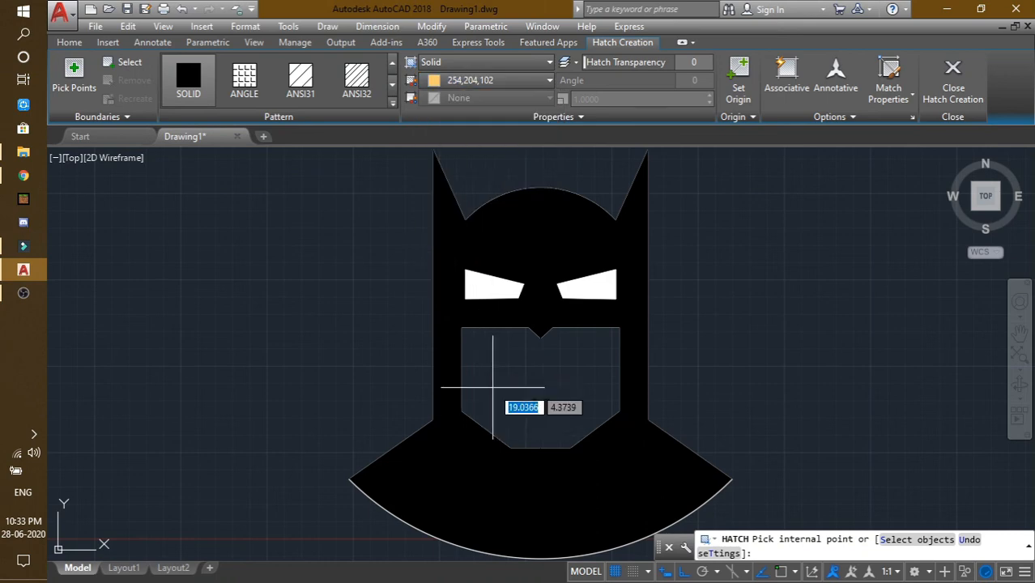
click(492, 387)
key(Return)
text(z)
key(Return)
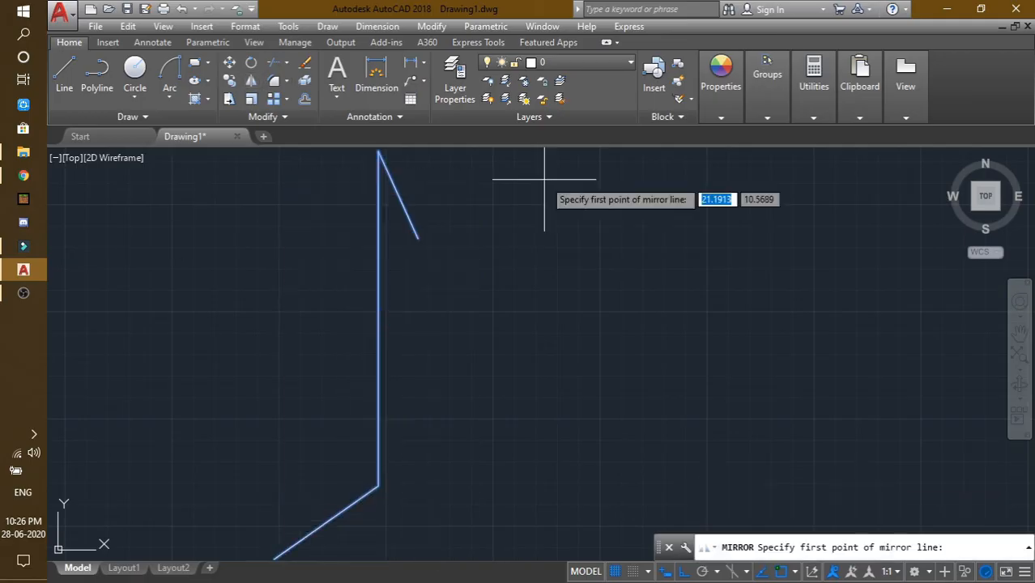
Mirror the left half of the mask outline about a vertical axis to its inner side, keeping the source objects.
click(510, 184)
click(508, 362)
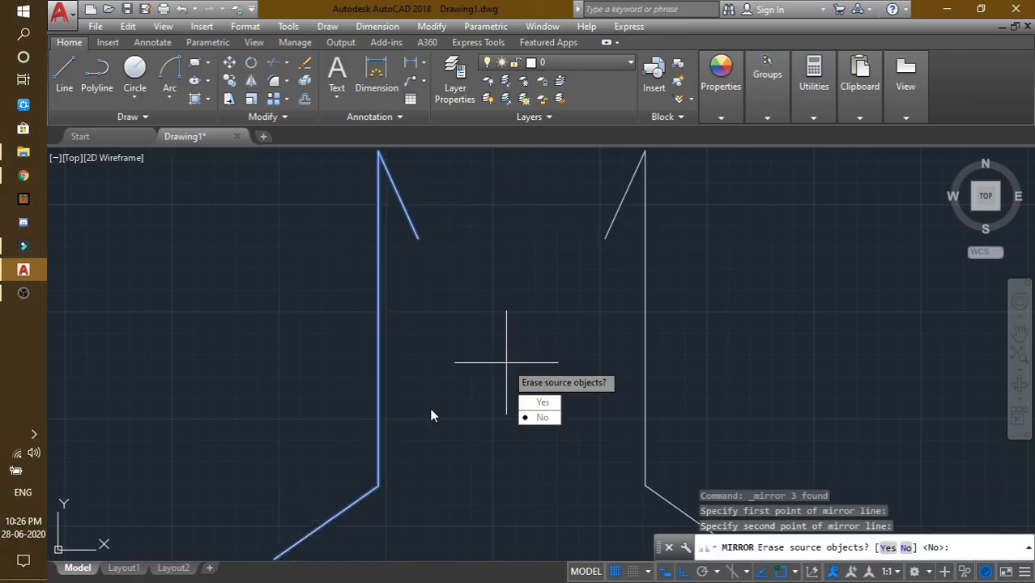
key(Return)
Draw an arc of radius 3 between the inner lower ends of the two ears using start, end and radius.
click(169, 98)
click(219, 308)
click(605, 239)
click(418, 238)
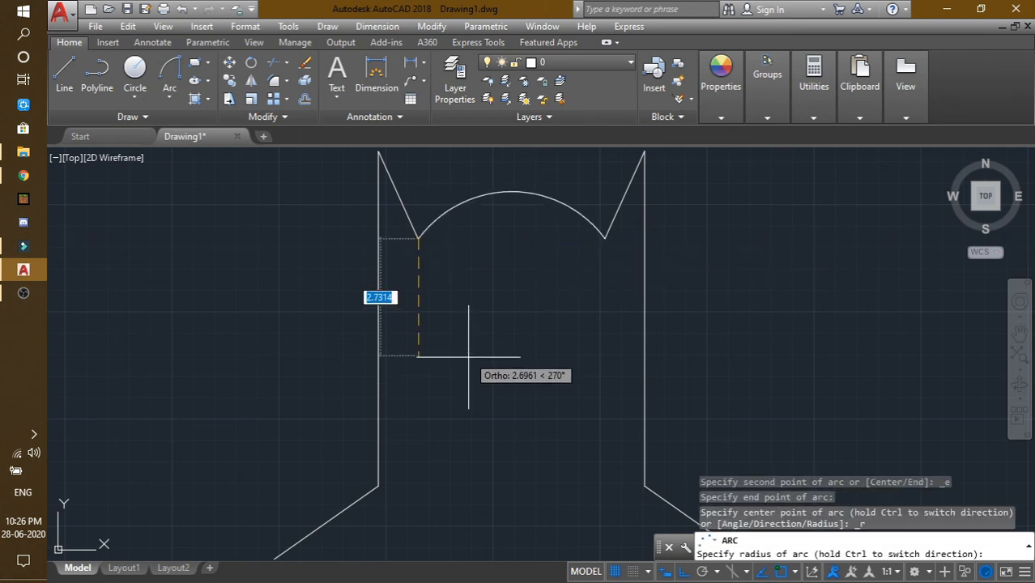
text(3)
key(Return)
Draw the left eye's vertical outer edge as a short line below the left end of the head arc.
click(64, 79)
click(414, 335)
key(F8)
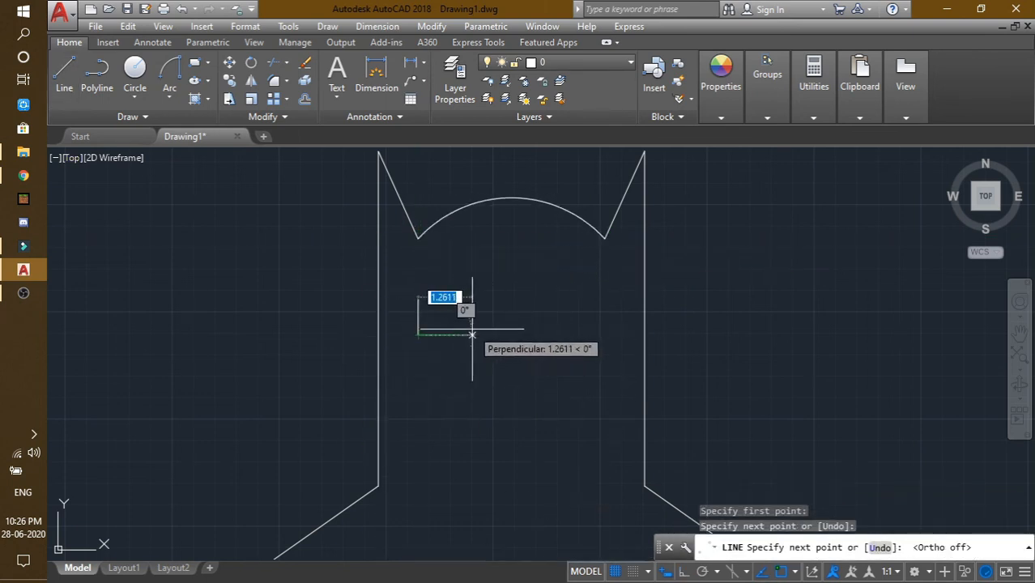
scroll(475, 334, up, 4)
key(Escape)
Draw the left eye's upper edge from the vertical edge's top end, about 1.75 units long and sloping down at about 15°.
click(64, 78)
click(333, 249)
scroll(454, 286, down, 4)
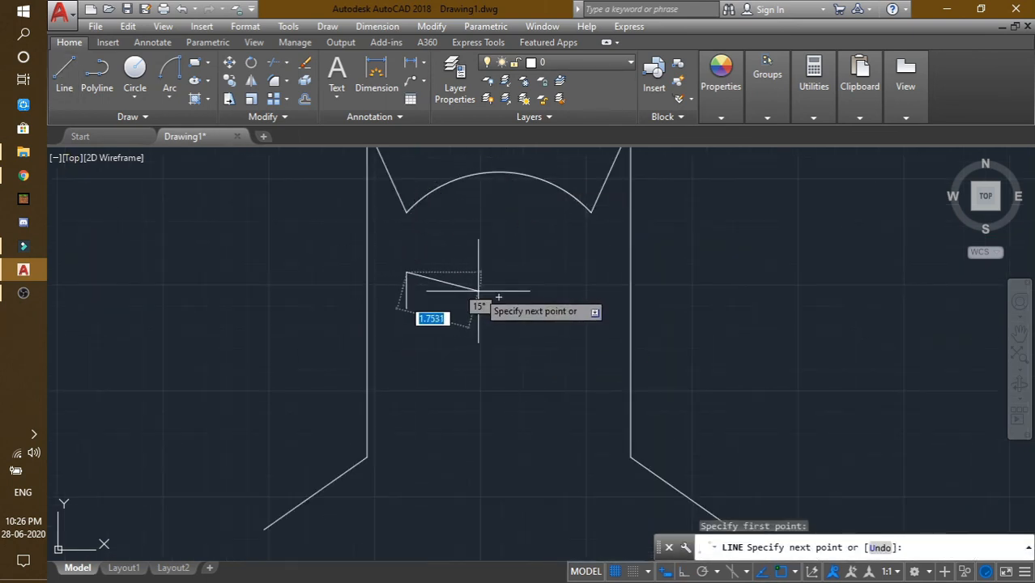
scroll(438, 321, up, 4)
Try drawing the left eye's lower edge and inner side, and delete those lines.
click(358, 289)
scroll(516, 285, up, 4)
click(494, 282)
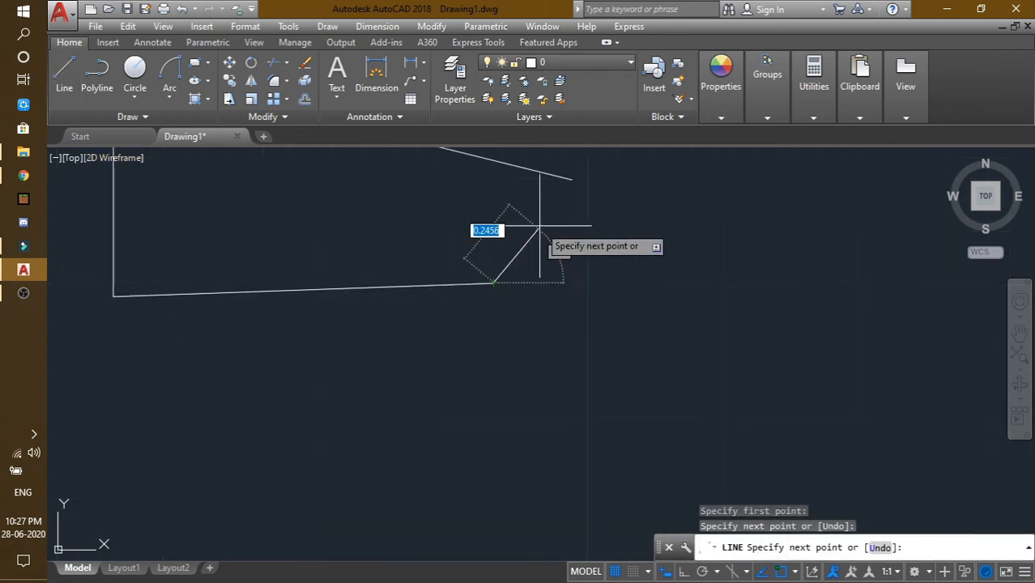
click(572, 180)
key(Escape)
scroll(469, 264, down, 6)
click(510, 261)
click(411, 283)
key(Delete)
Close the left eye with a lower edge about 1.5 units long and a short inner side up to the upper edge's end.
click(64, 79)
scroll(369, 277, up, 4)
click(401, 264)
scroll(673, 259, up, 2)
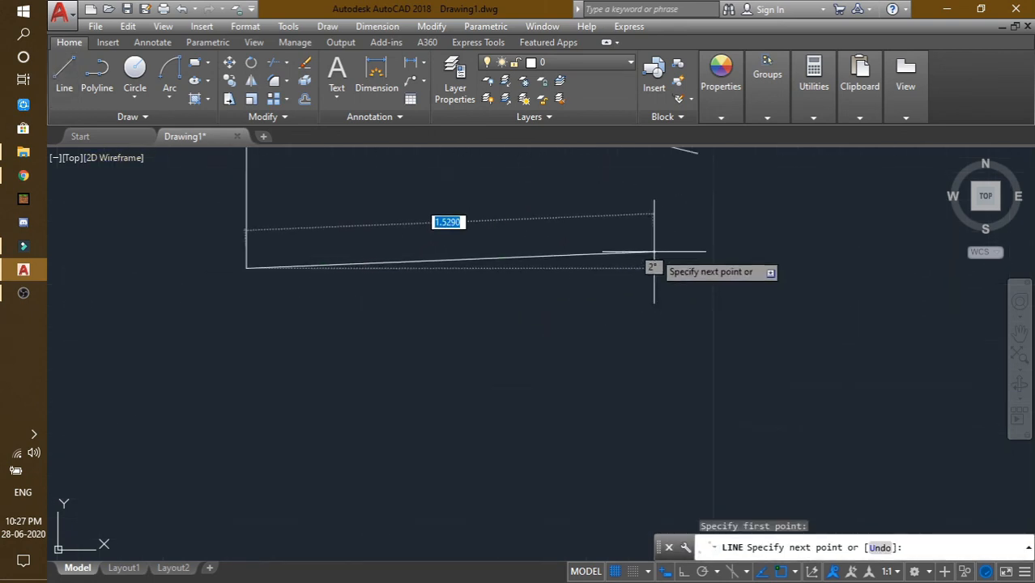
click(656, 260)
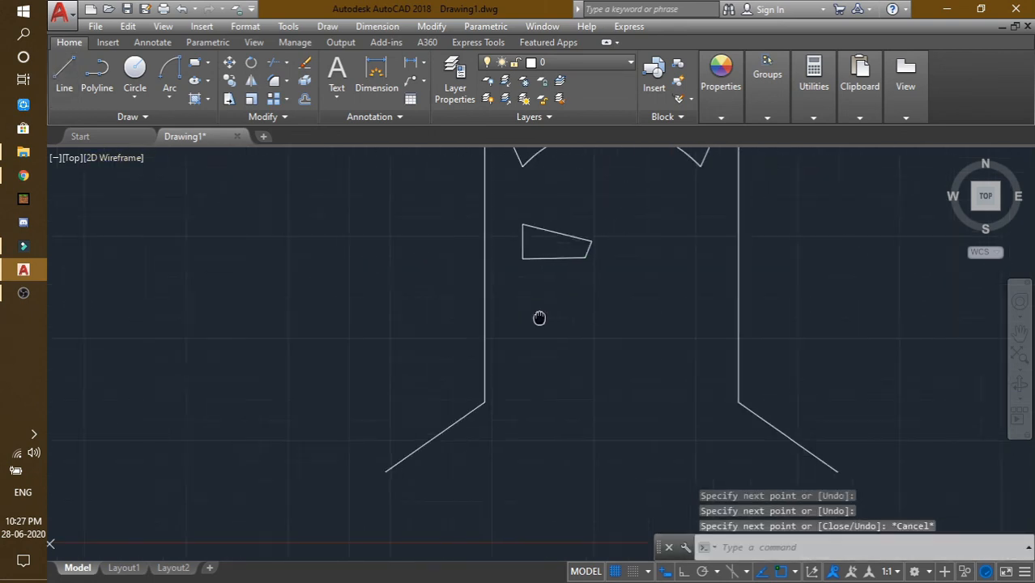
Draw the left half of the mouth opening from the centre notch to the chin and mirror it about its vertical centre axis.
scroll(588, 353, up, 1)
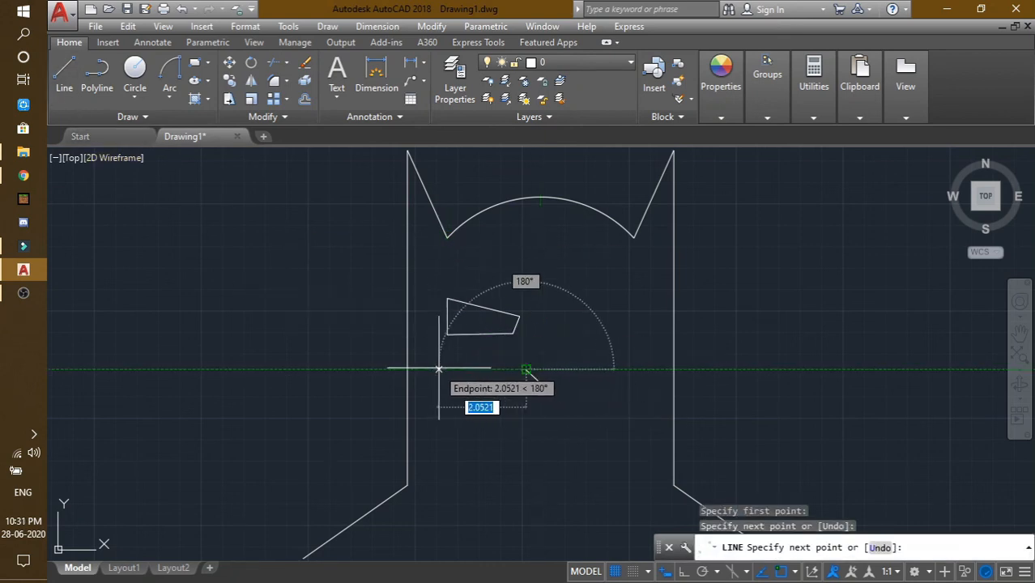
click(440, 369)
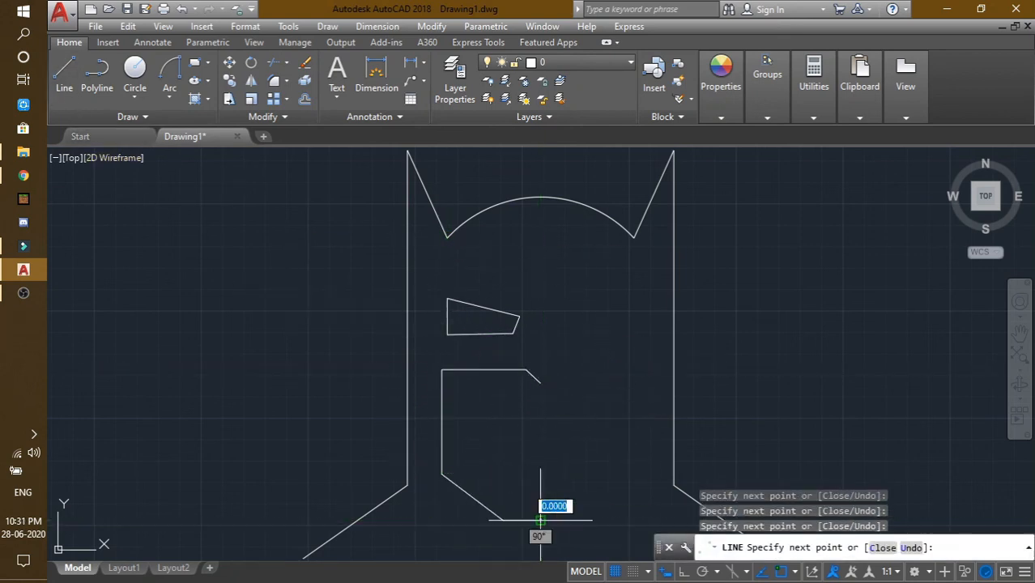
click(251, 81)
click(573, 252)
Mirror the left eye about the vertical axis through the head arc's midpoint, keeping the source objects.
click(555, 359)
click(434, 258)
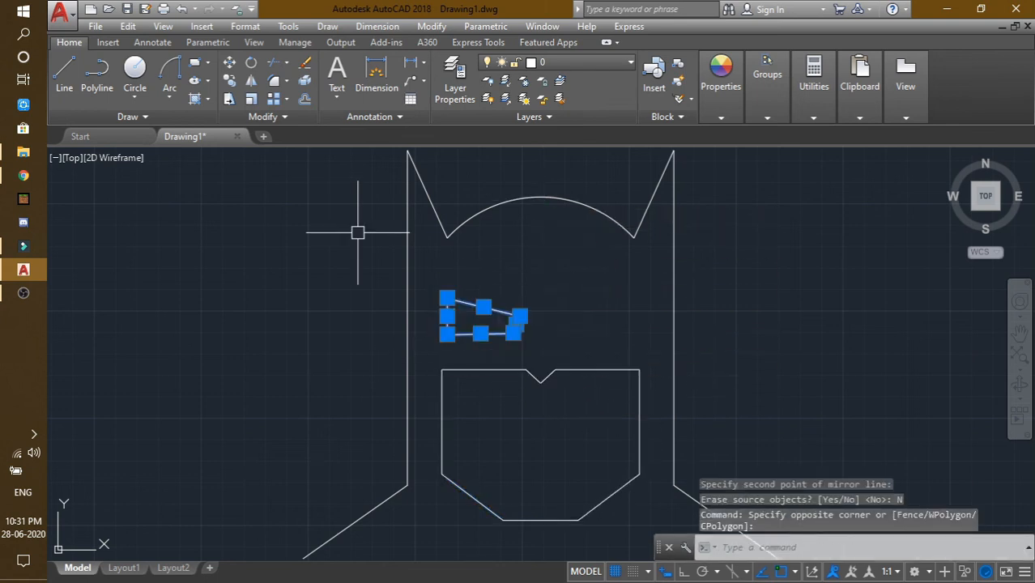
click(251, 81)
click(540, 197)
Close the bottom of the mask with a downward-bulging arc between the two shoulder line ends using start, end and radius.
middle_drag(518, 467, 476, 330)
click(171, 71)
click(260, 422)
click(735, 421)
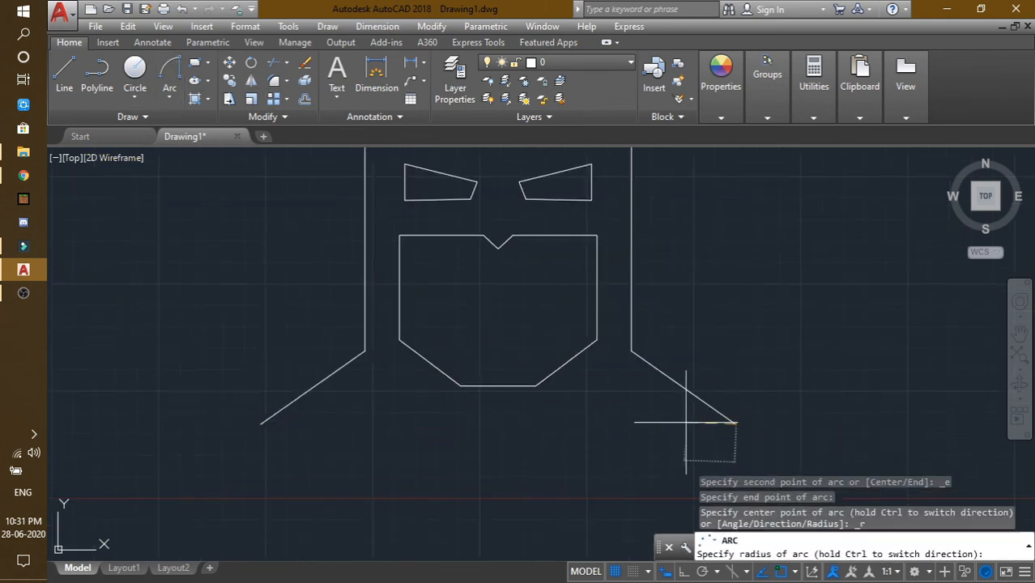
click(407, 489)
click(1020, 355)
Draw a horizontal lip line about 0.38 units long, running outward to the left from a point directly below the notch.
click(64, 75)
scroll(525, 418, up, 2)
click(550, 396)
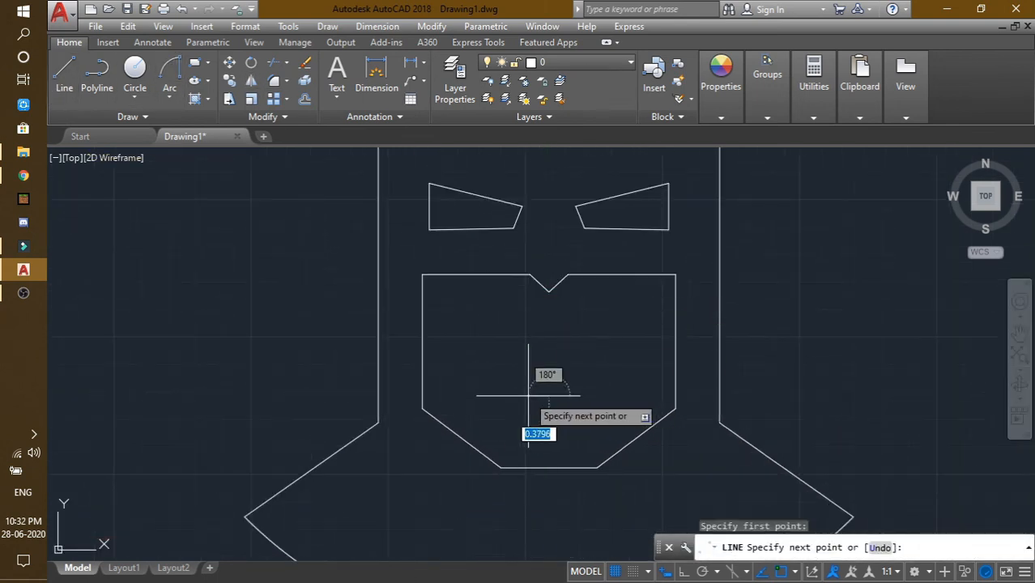
click(529, 395)
key(Escape)
Draw a short slanted upper lip line rising across the outer end of the horizontal lip line.
click(64, 75)
scroll(554, 402, up, 4)
click(476, 388)
click(519, 365)
key(Escape)
Mirror the two lip lines about the vertical axis through their inner end and join the slanted lines' upper ends with an arc.
click(560, 346)
click(504, 399)
click(251, 81)
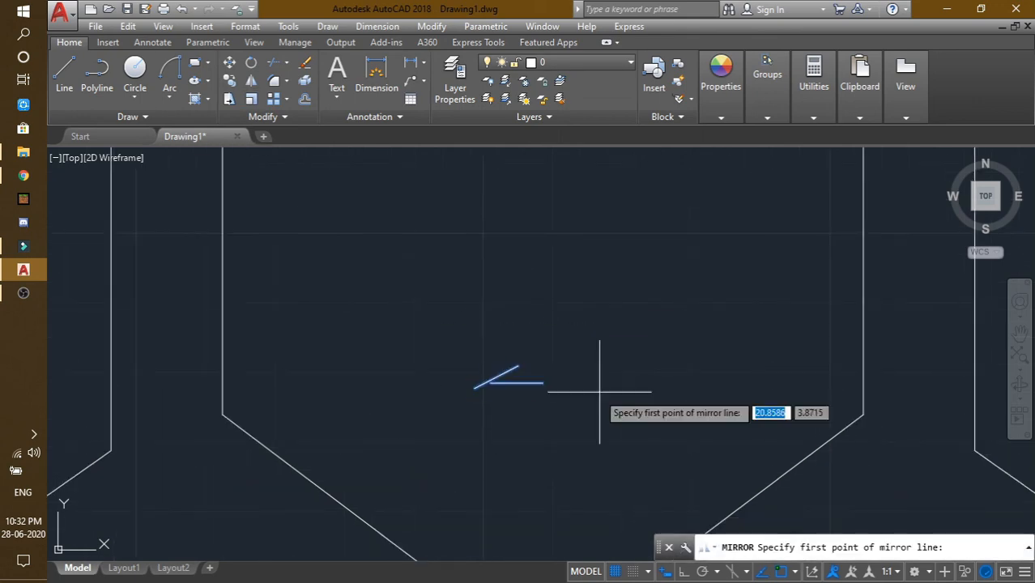
click(544, 383)
click(518, 365)
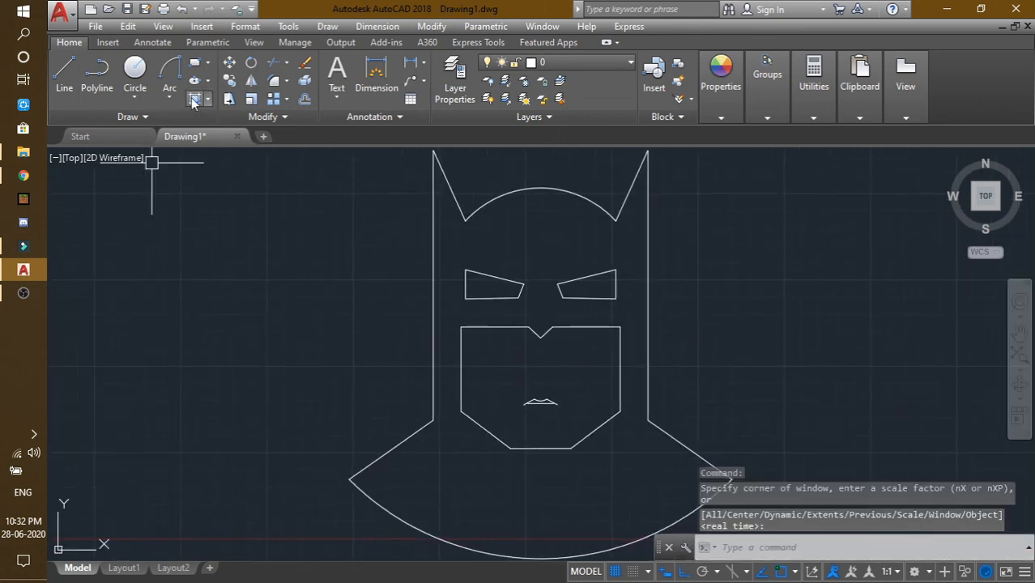
Fill the mask area outside the eyes and mouth opening with a solid black 0,0,0 hatch.
click(470, 80)
click(430, 160)
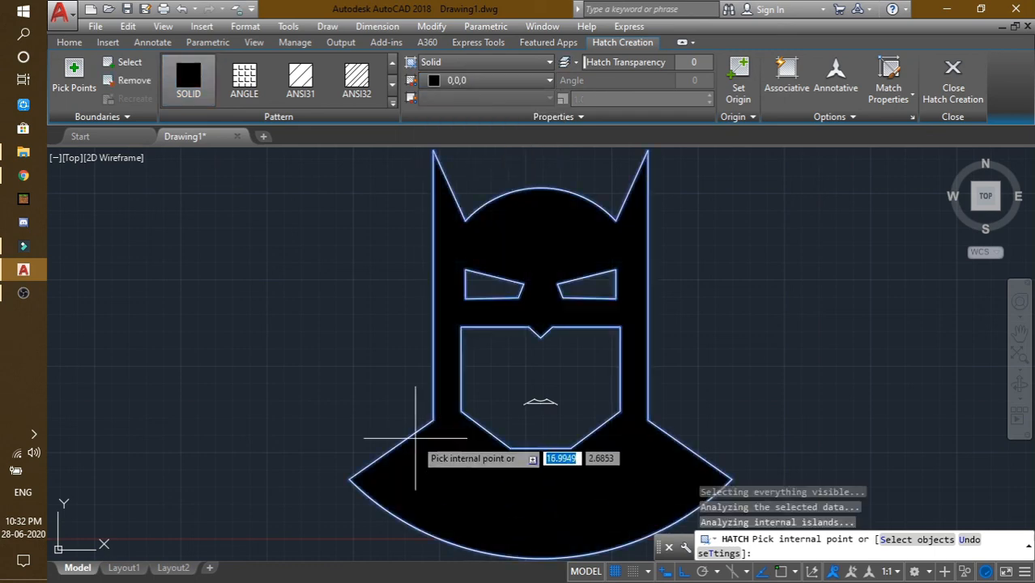
Fill the eyes with a solid white 255,255,255 hatch.
click(486, 80)
click(430, 221)
click(518, 283)
key(Escape)
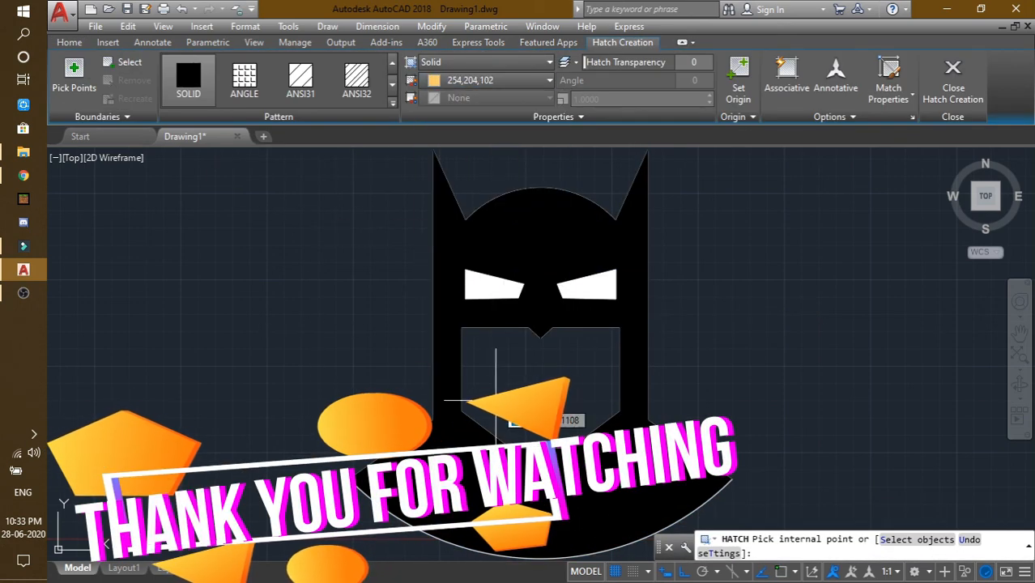
Recolour the lip lines and the arc between them black.
click(539, 365)
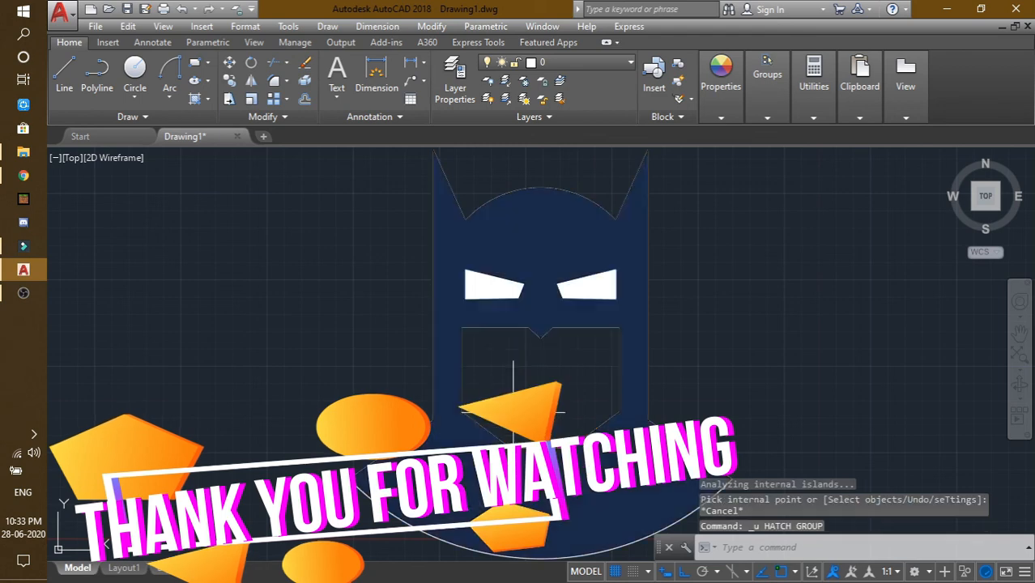
click(721, 81)
click(834, 136)
key(Escape)
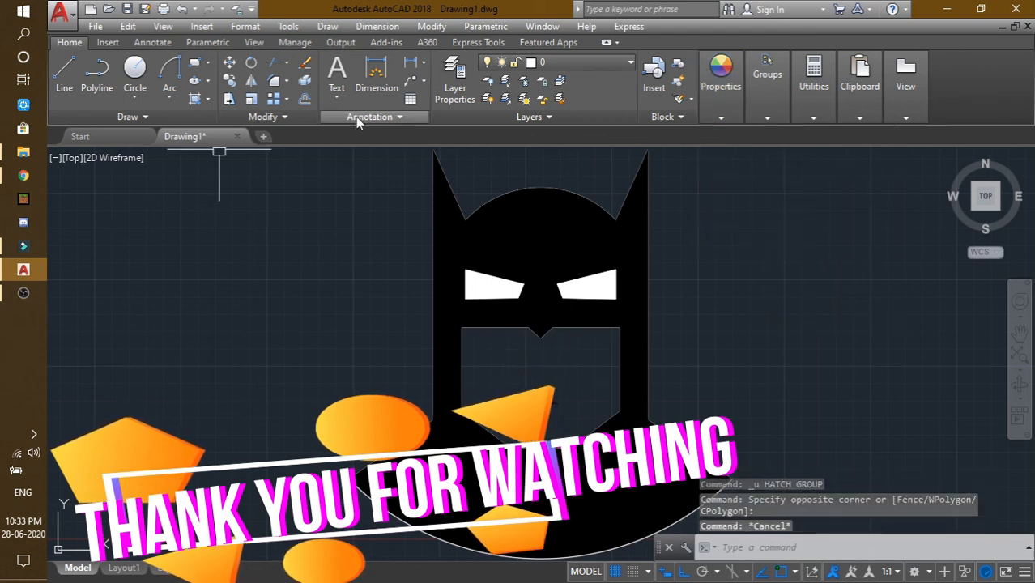